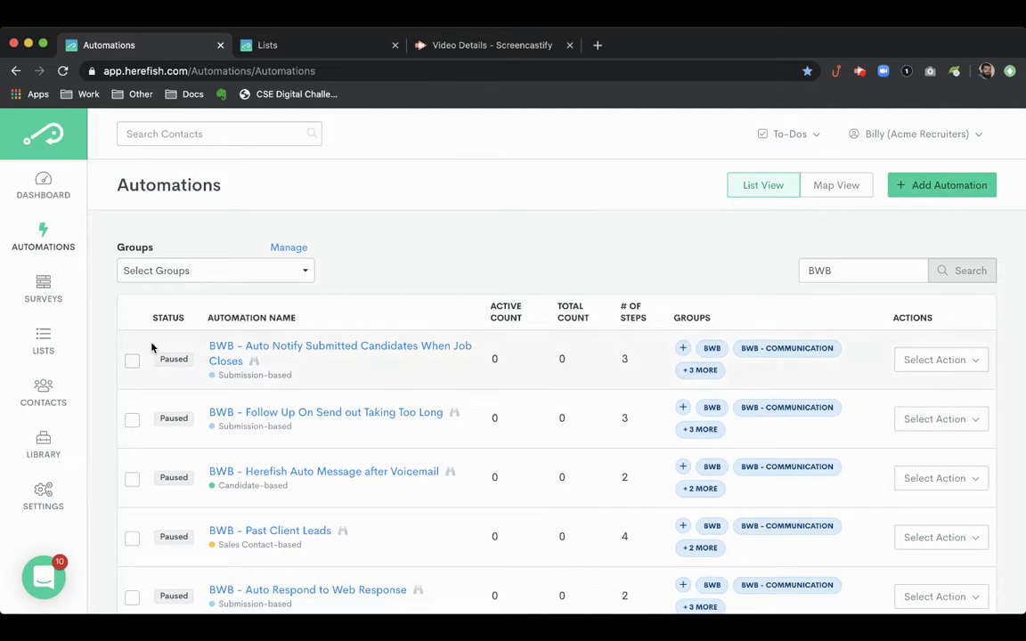
Step: Create a new survey named 'BWB - Phone Number Capture' with responses not combined into one note
click(39, 287)
click(907, 184)
click(645, 222)
text(BWB -)
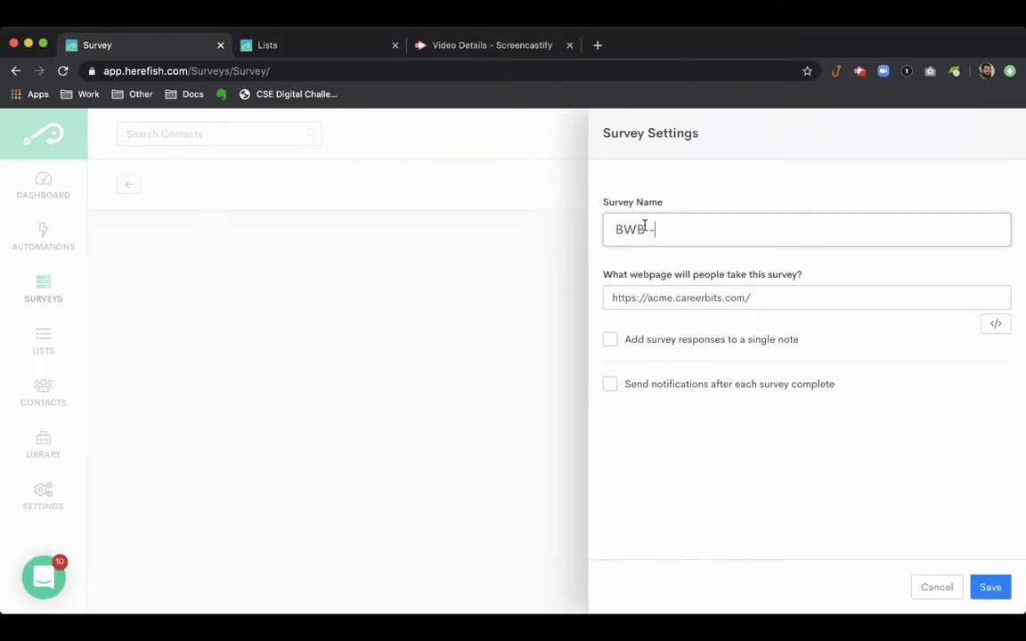
text( Phone Number Ca)
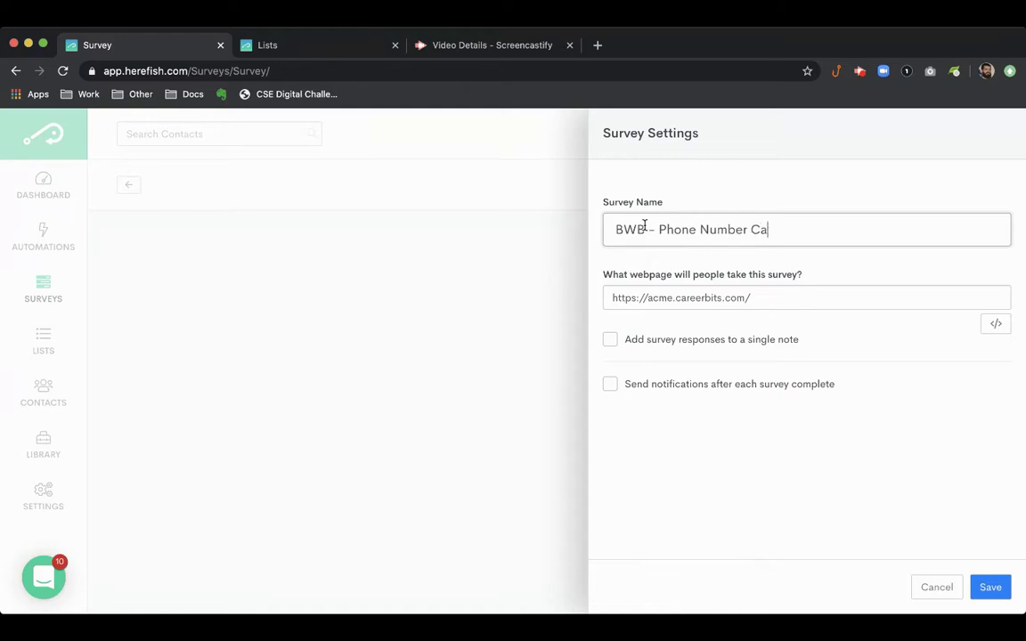
text(pture)
click(696, 340)
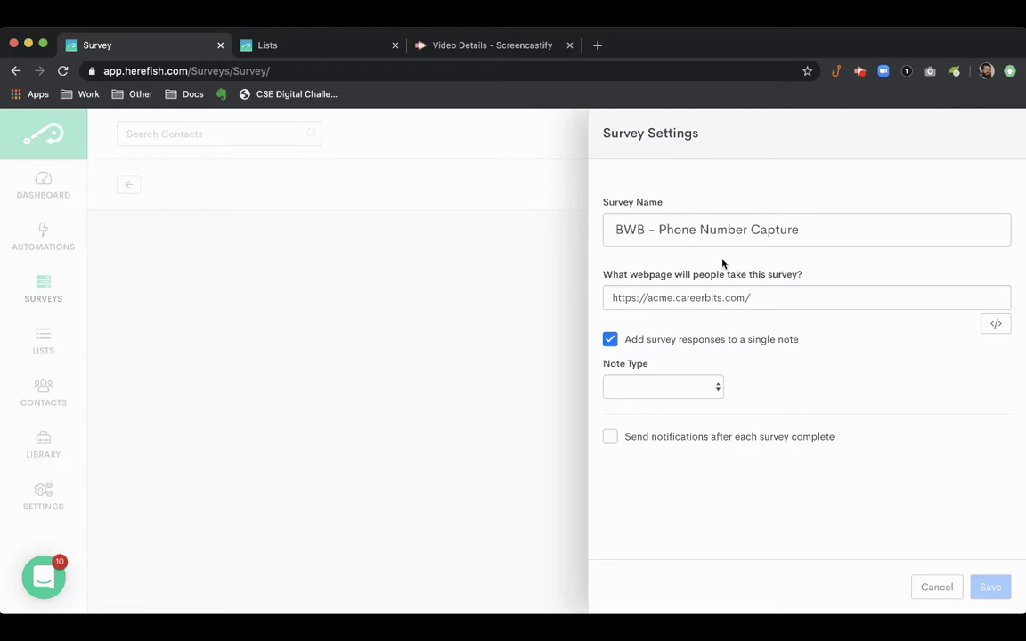
click(610, 340)
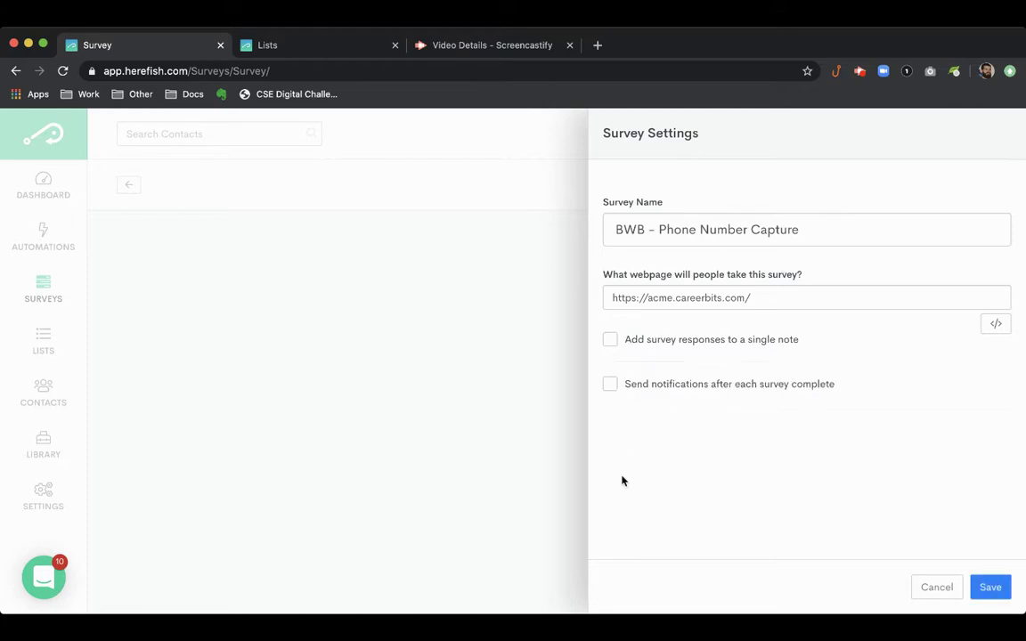
Step: Save the survey and add a single-line text question mapped to Candidate Phone
click(984, 587)
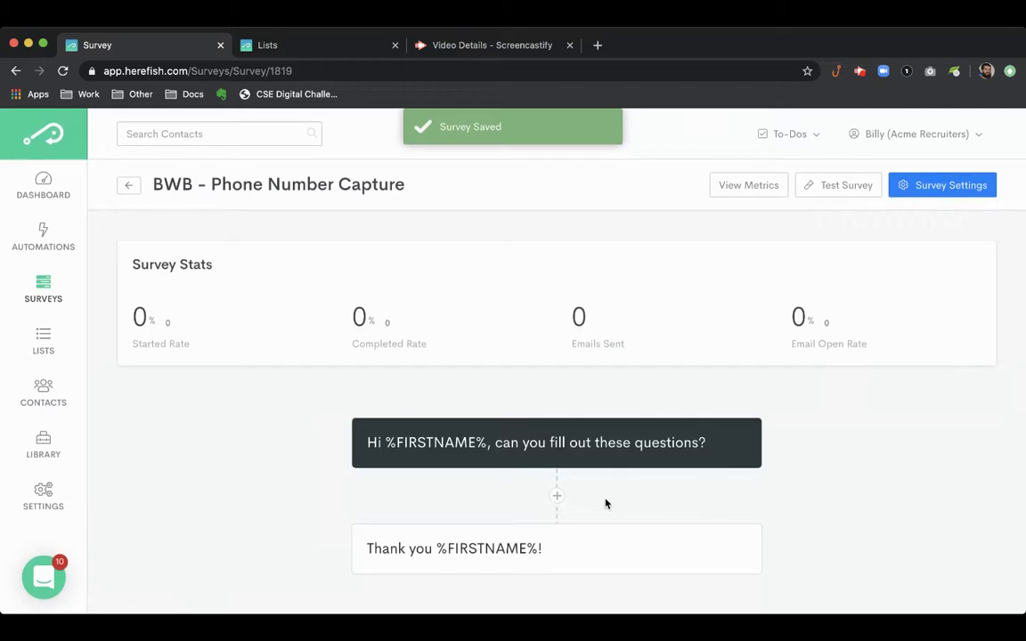
click(557, 496)
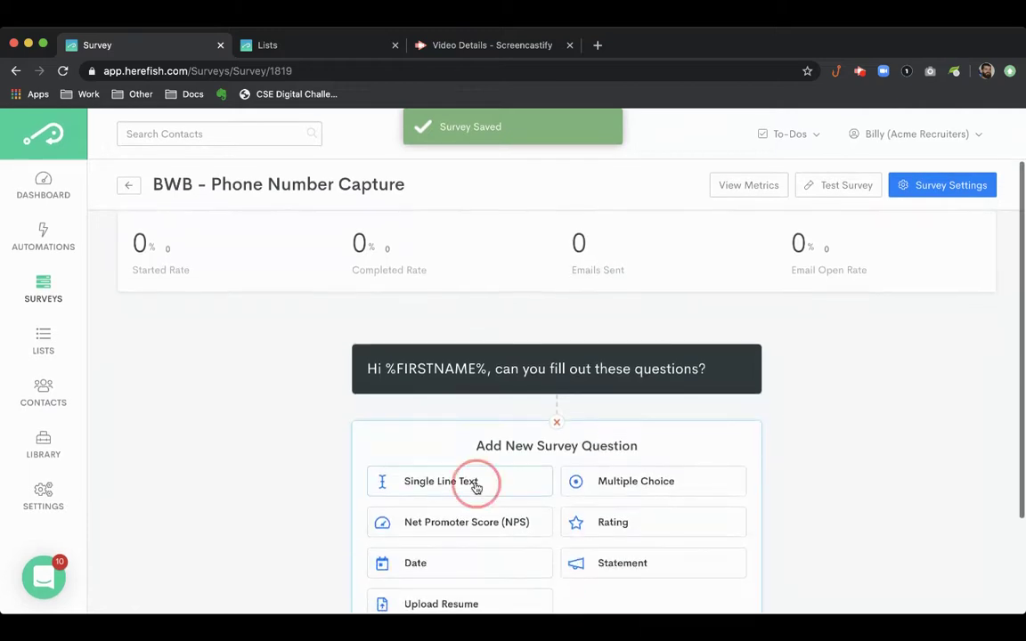
click(474, 485)
click(687, 378)
click(710, 453)
Step: Word the question 'What is the best number to reach you? (XXX-XXX-XXXX)' and save it
click(702, 290)
text(What is the best number to reac h)
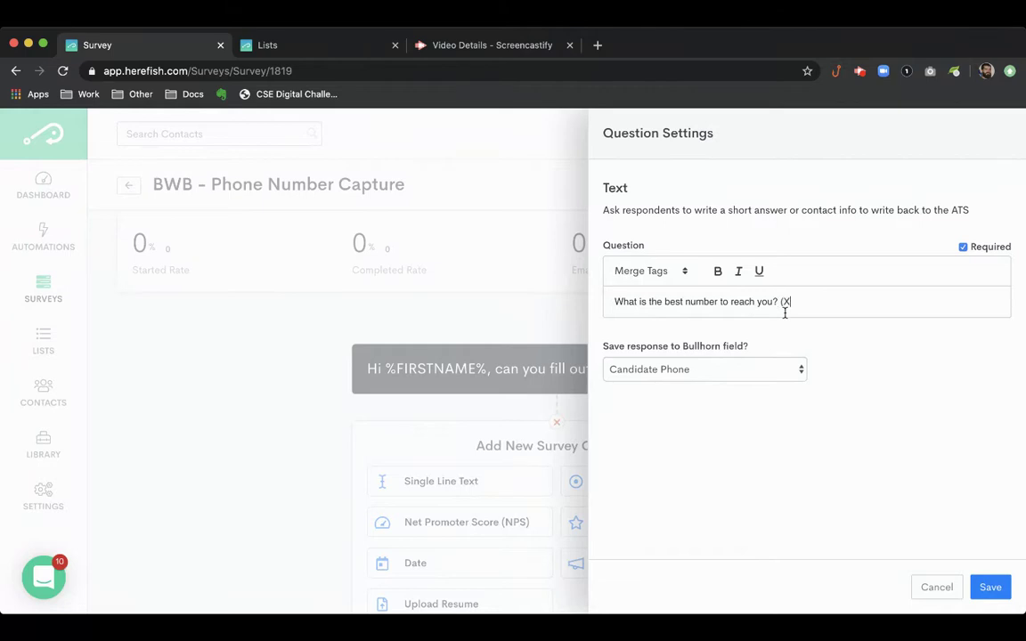
text(XXX-XXX-XXXX)
click(991, 585)
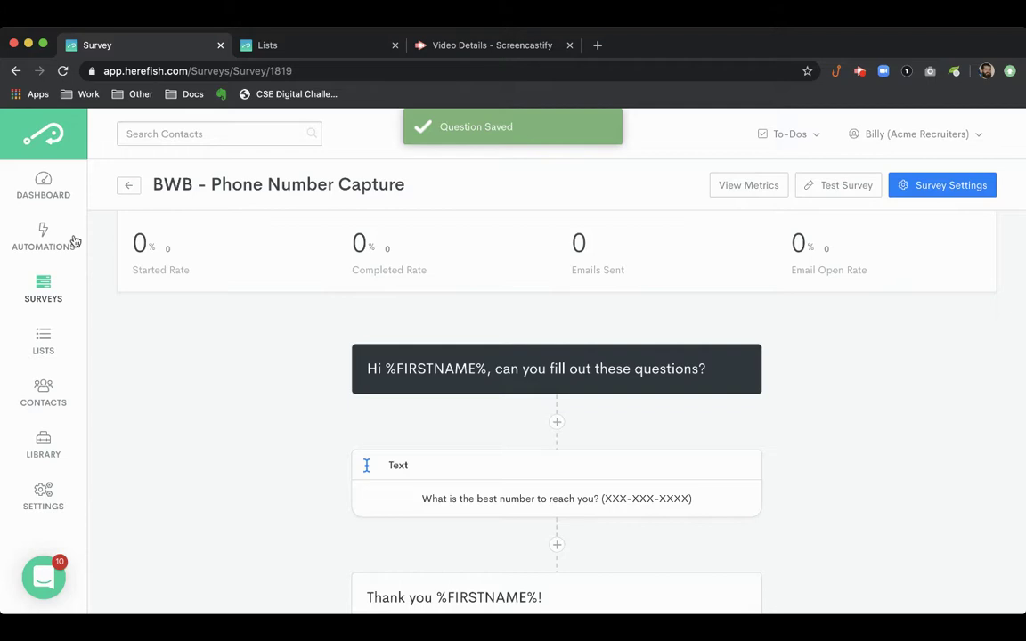
Step: Filter the Automations list to the BWB entries
click(43, 229)
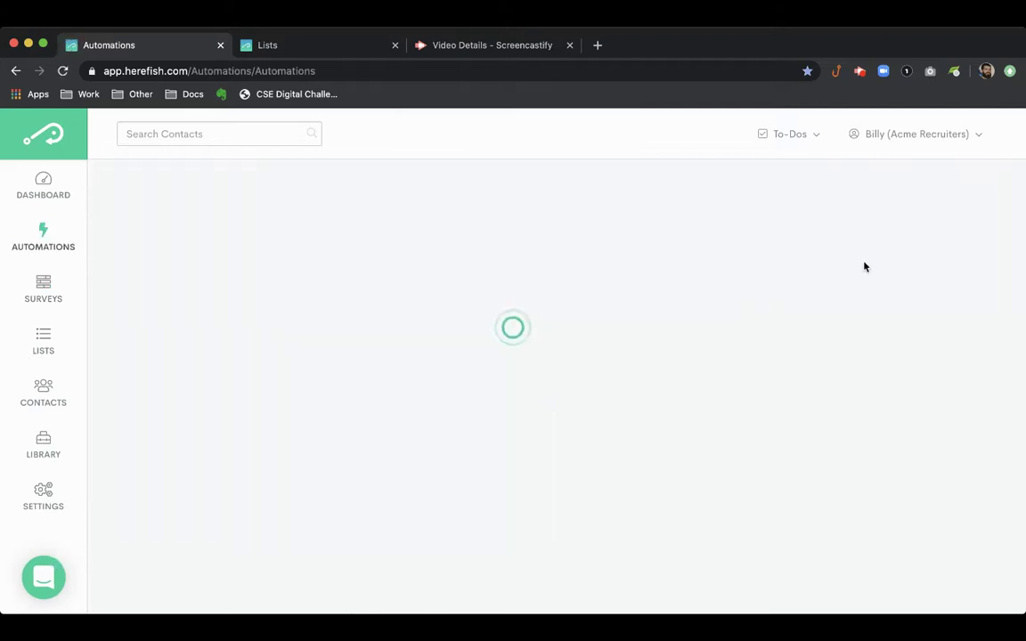
click(918, 195)
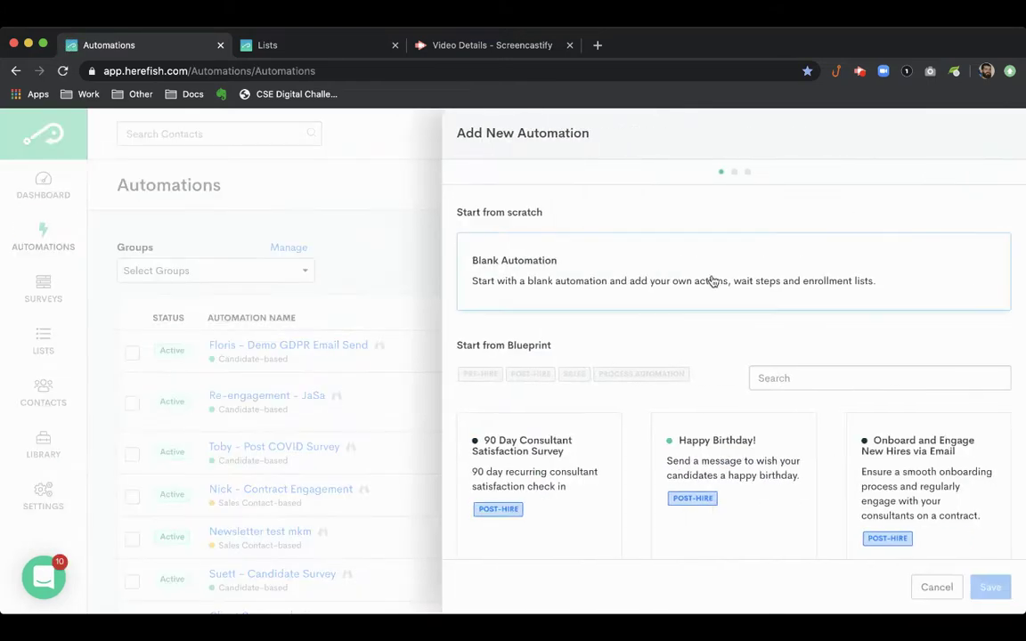
click(936, 587)
click(883, 271)
text(BWB)
click(946, 275)
Step: Create a blank candidate-based automation named 'BWB - Capture Missing Phone Numbers'
click(946, 189)
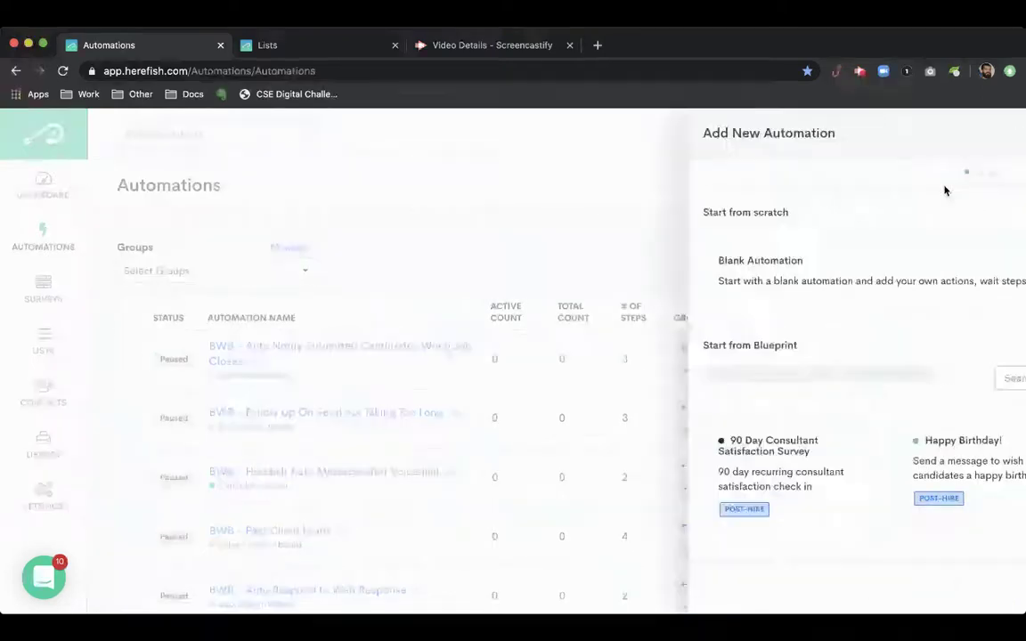
click(595, 281)
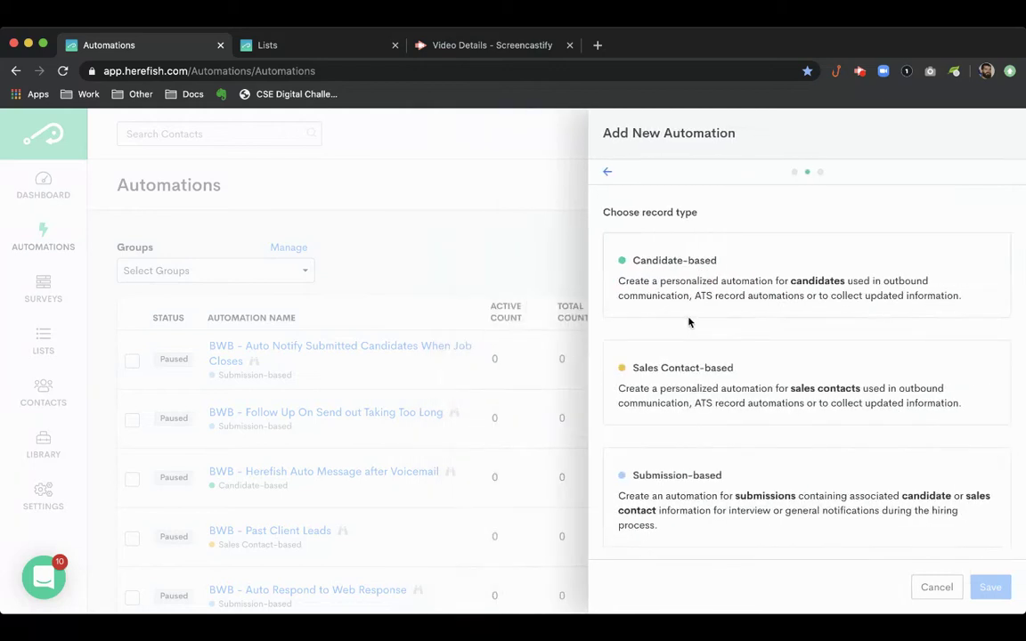
click(728, 285)
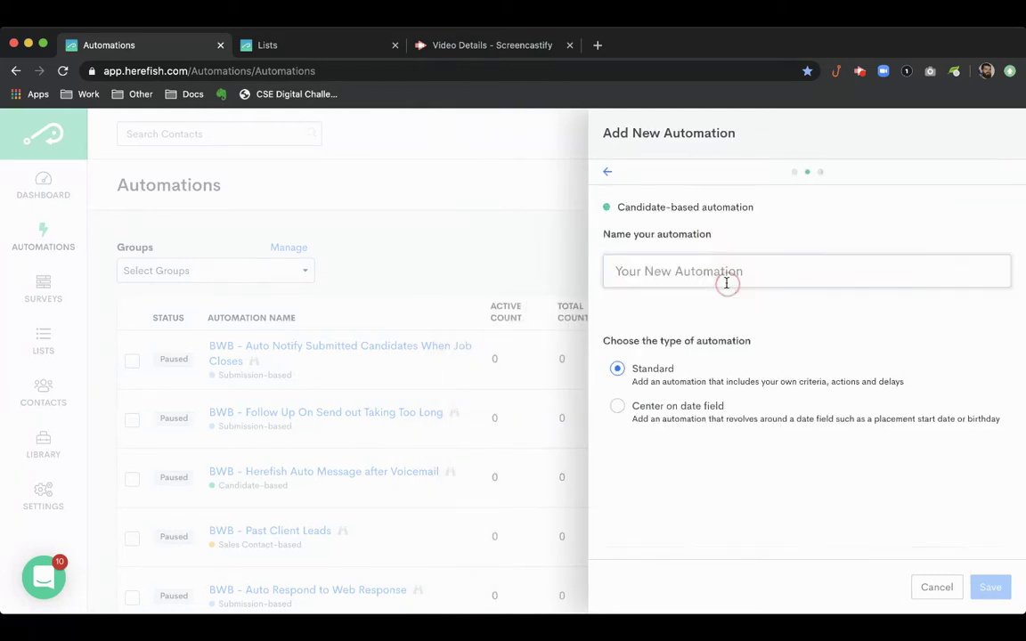
click(685, 276)
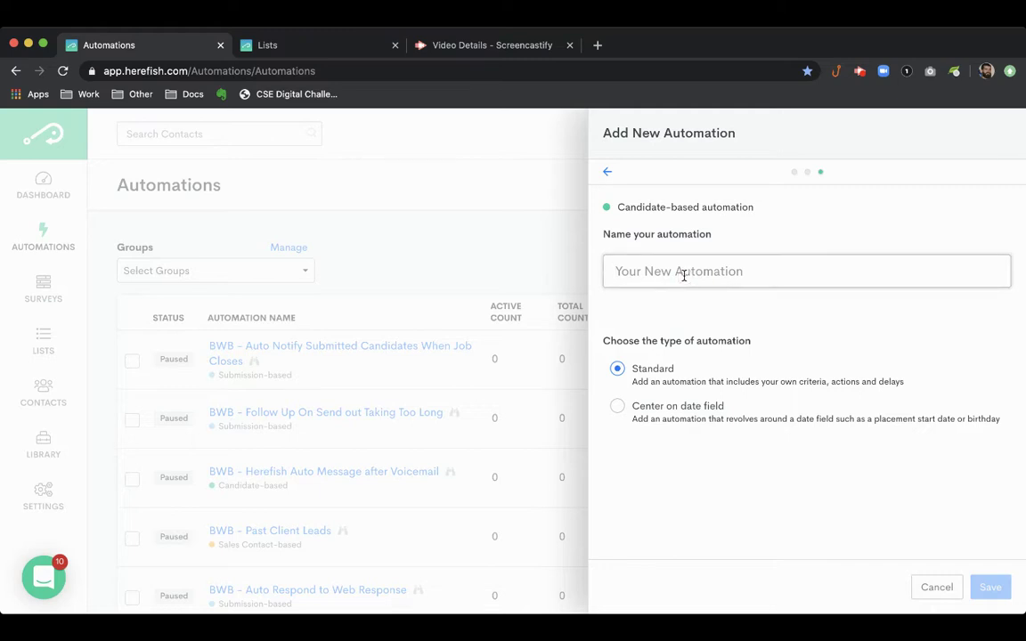
text(BQB)
key(BackSpace)
key(BackSpace)
text(WB)
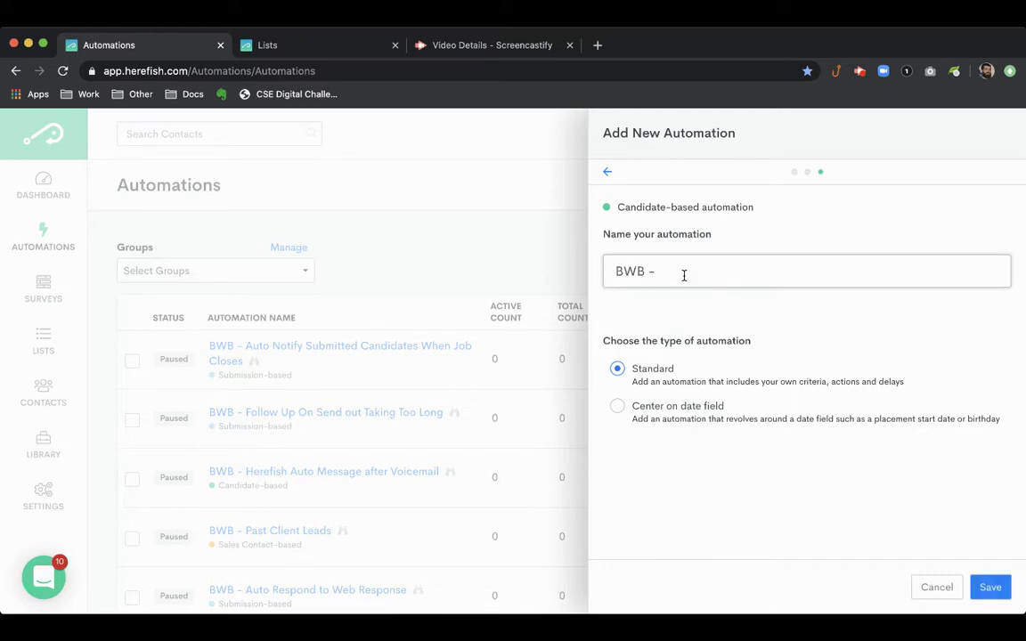
text( - Capture Missing Phone Numbers)
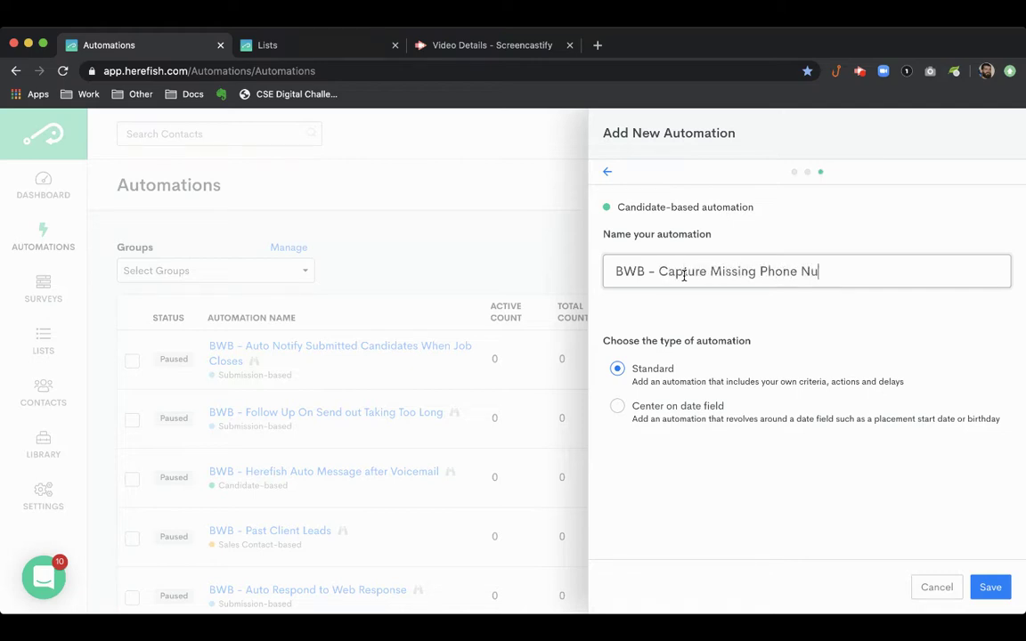
click(989, 589)
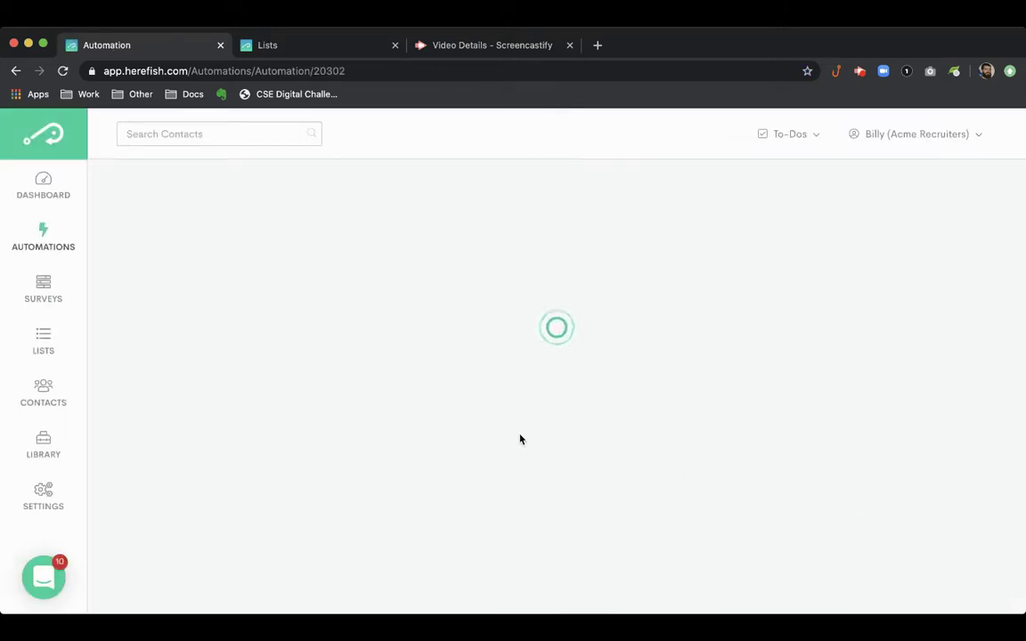
Step: Create the always-updated list 'BWB - Capture Missing Phone Numbers' with a Phone field condition
click(445, 336)
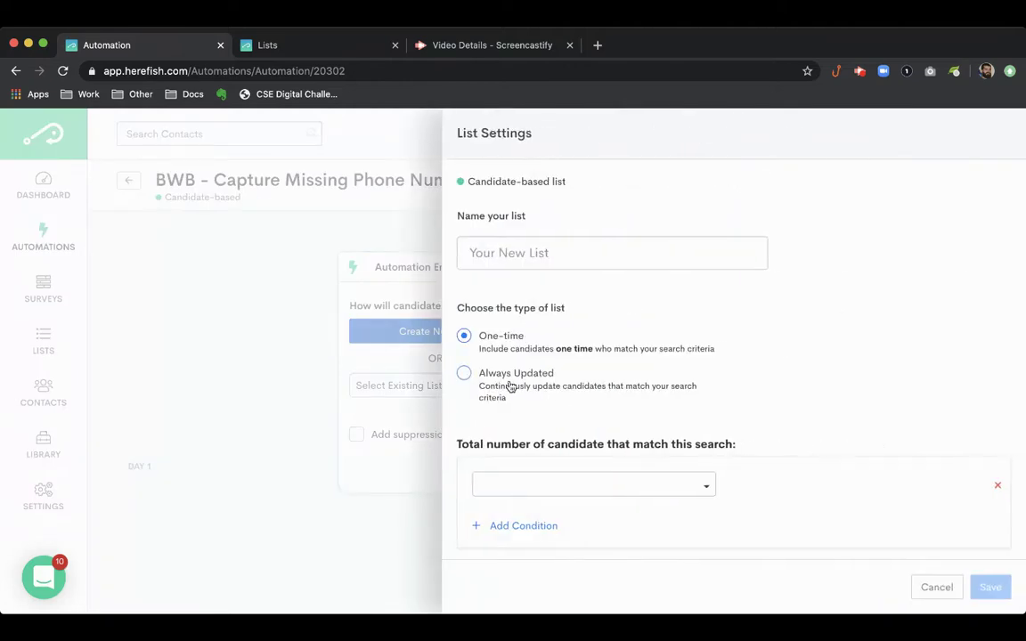
click(513, 389)
click(541, 257)
text(BWB - Capture M)
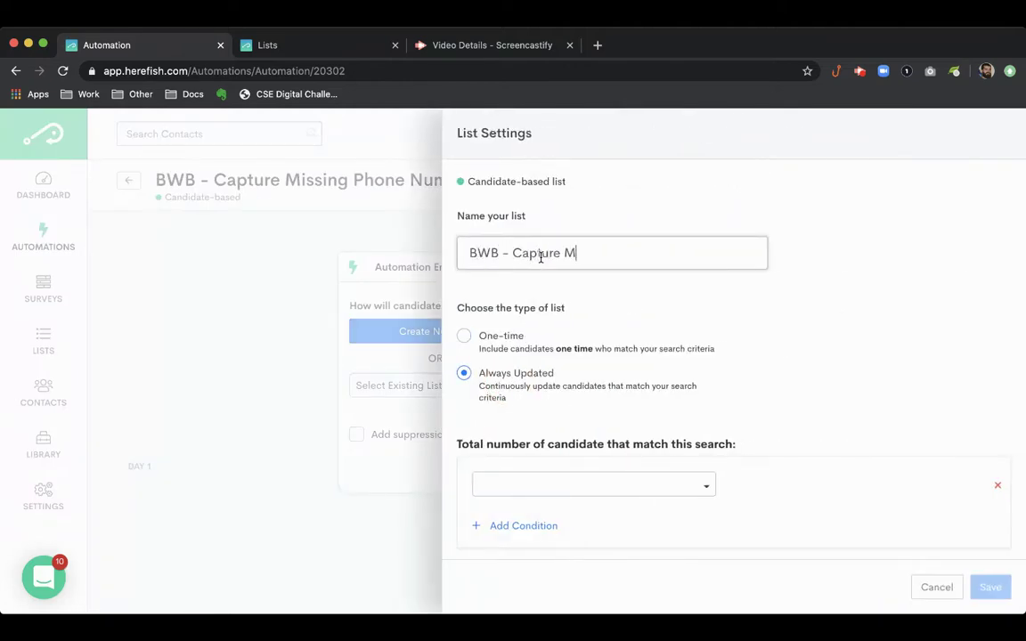
text(issing Phone Numbers)
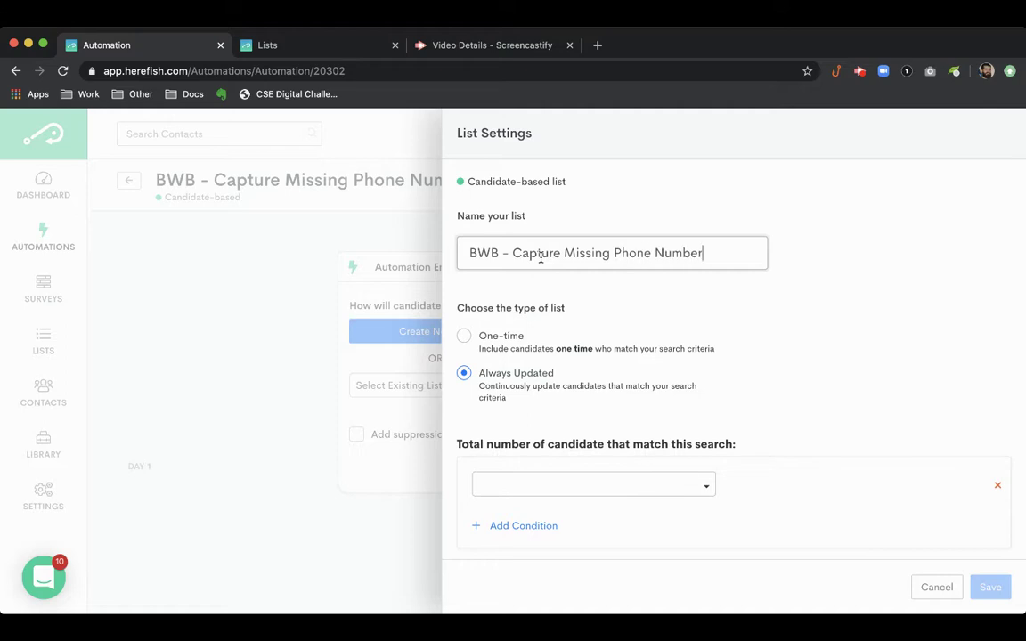
click(543, 484)
scroll(602, 500, down, 2)
scroll(602, 503, up, 2)
text(phone)
click(533, 490)
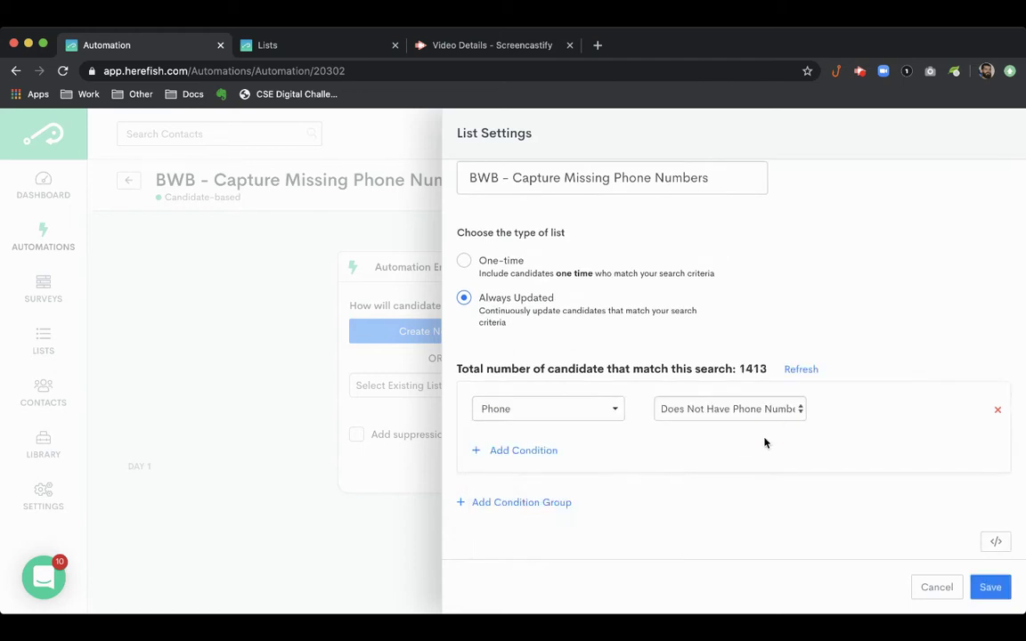
Step: Add a second condition requiring candidates to have an email
click(533, 457)
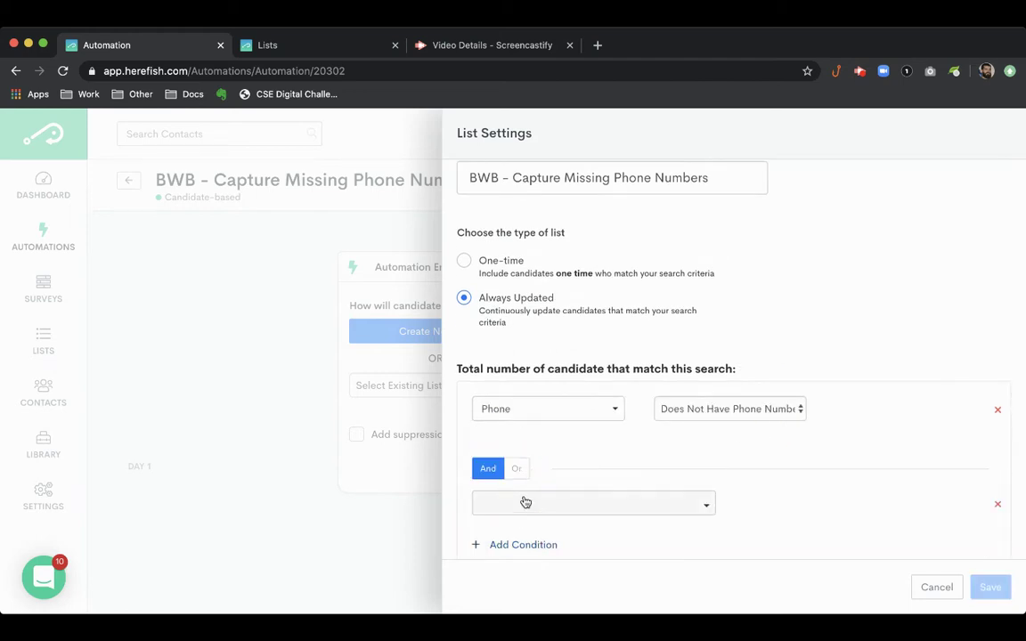
click(525, 504)
text(e)
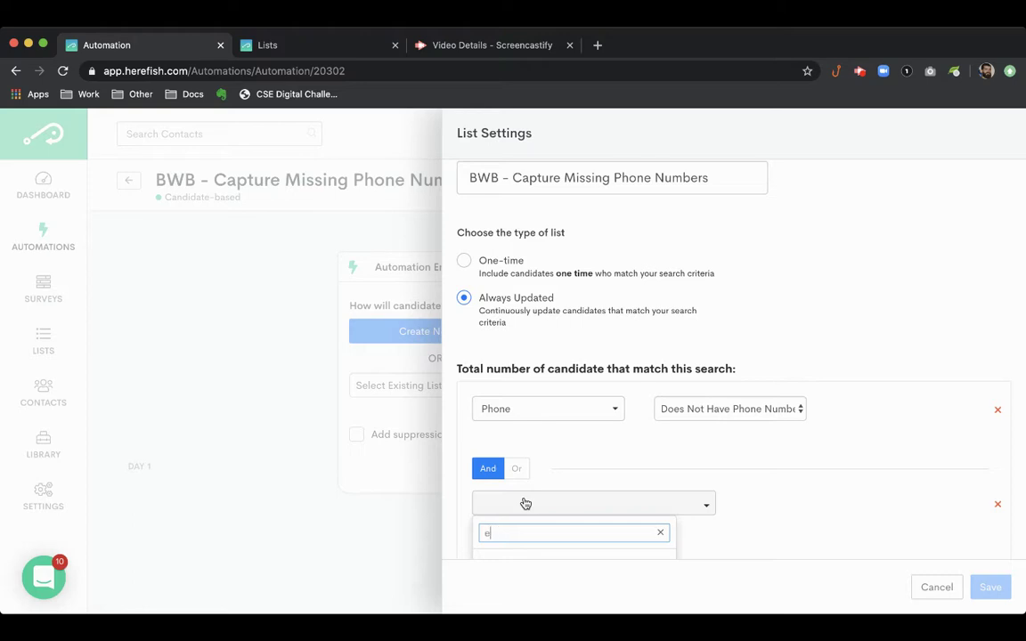
text(mail)
scroll(522, 501, down, 3)
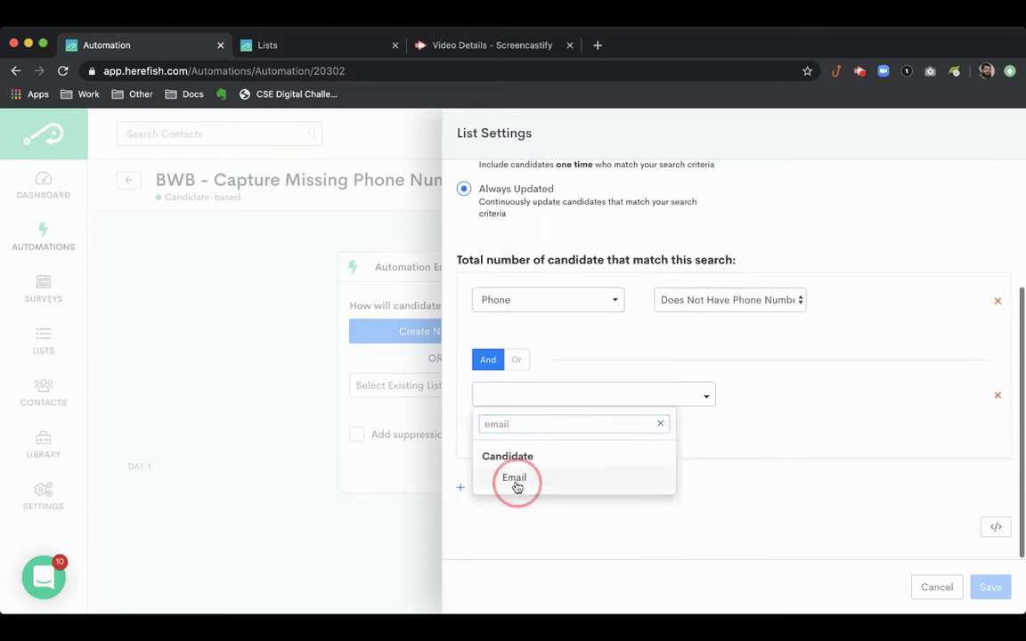
click(513, 477)
click(726, 415)
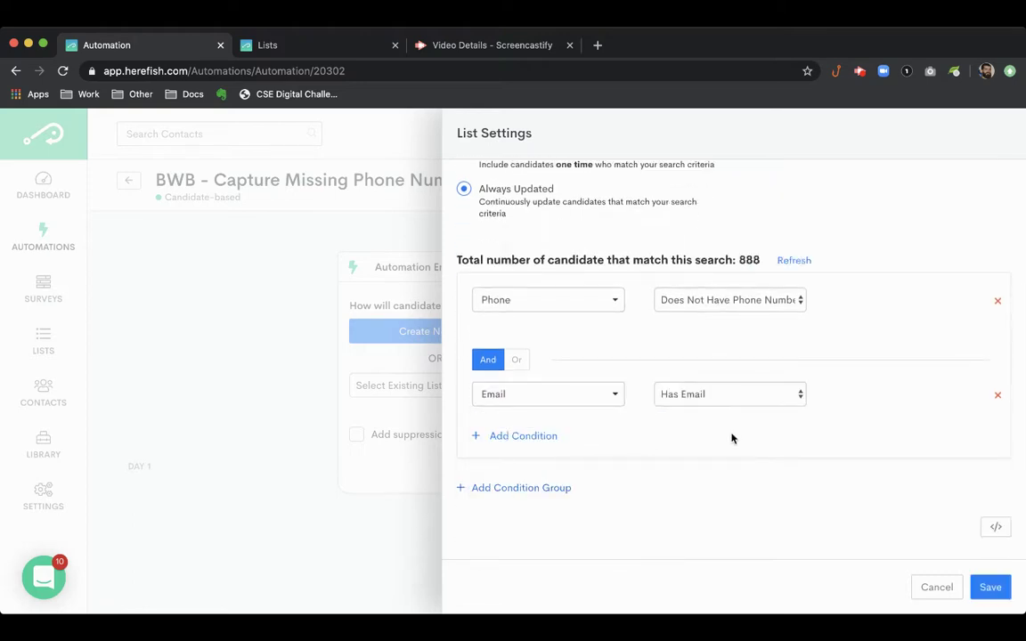
scroll(715, 449, up, 1)
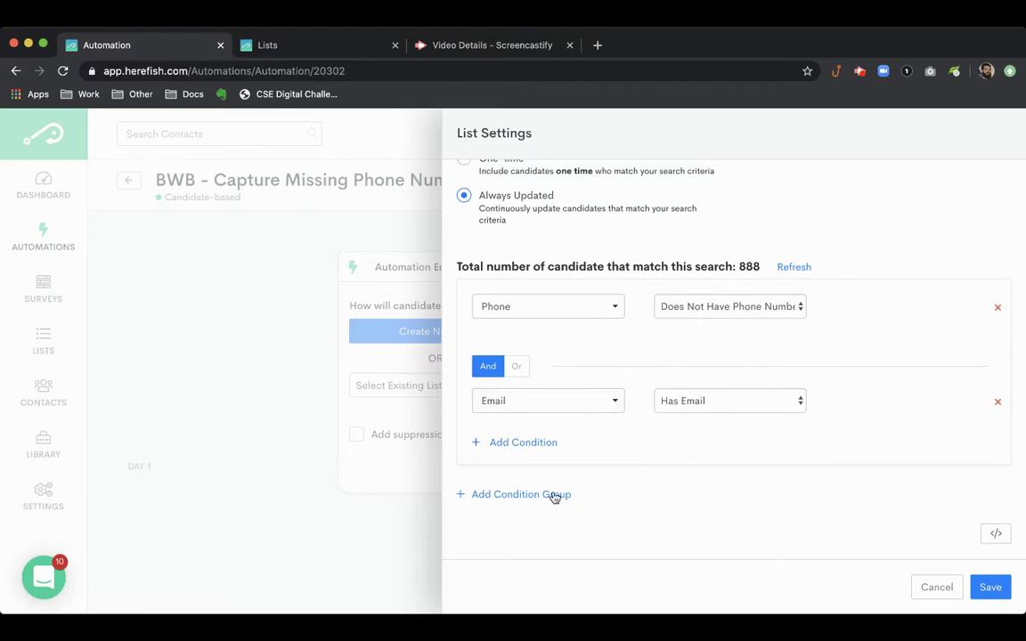
Step: Add a third condition on Status set to exclude a value, browsing the status options
click(550, 444)
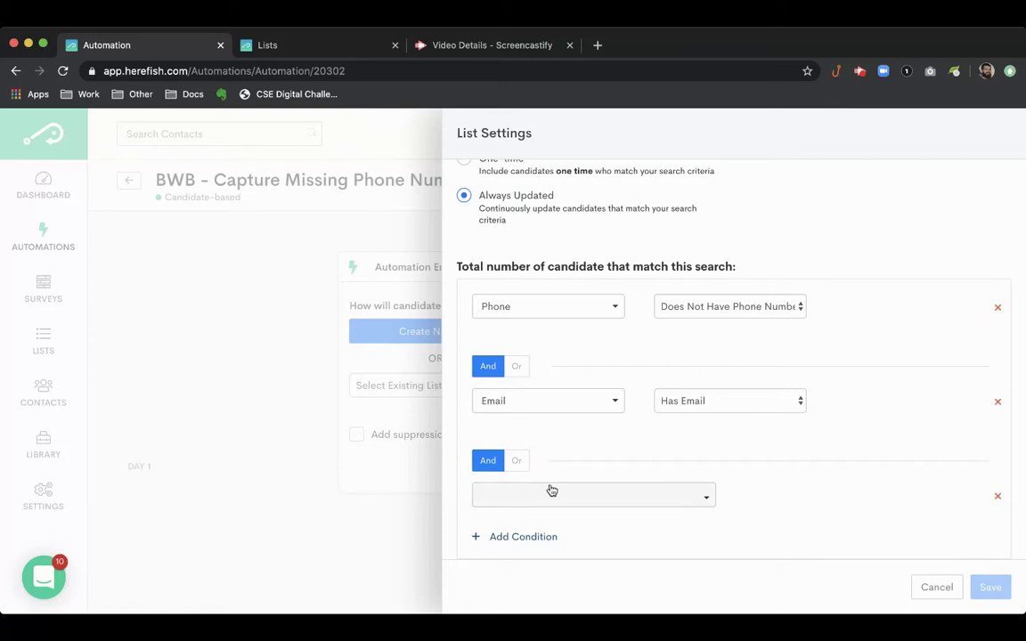
click(550, 494)
text(status)
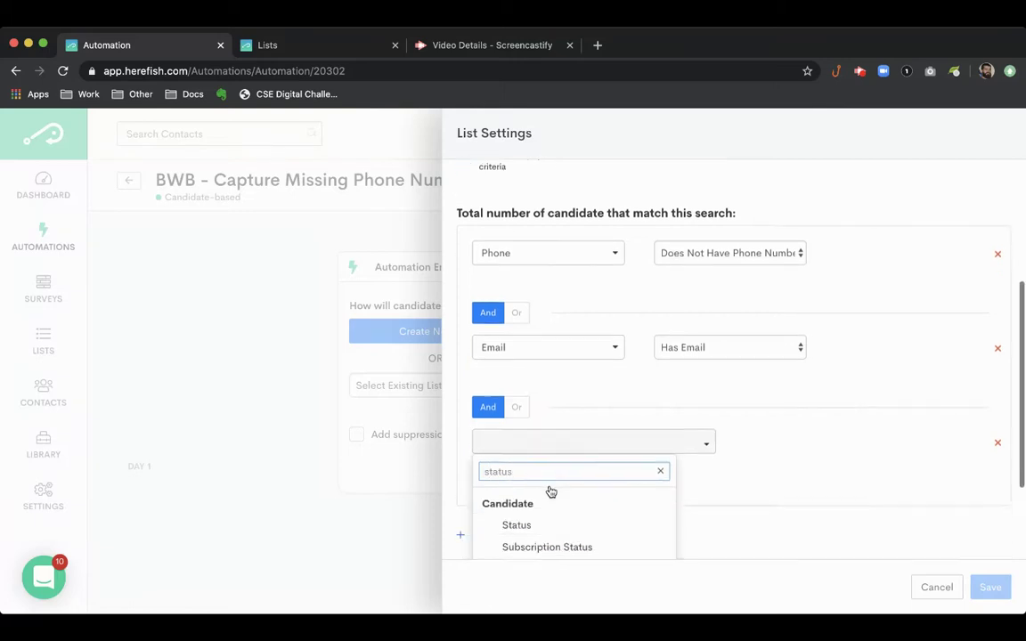
click(498, 518)
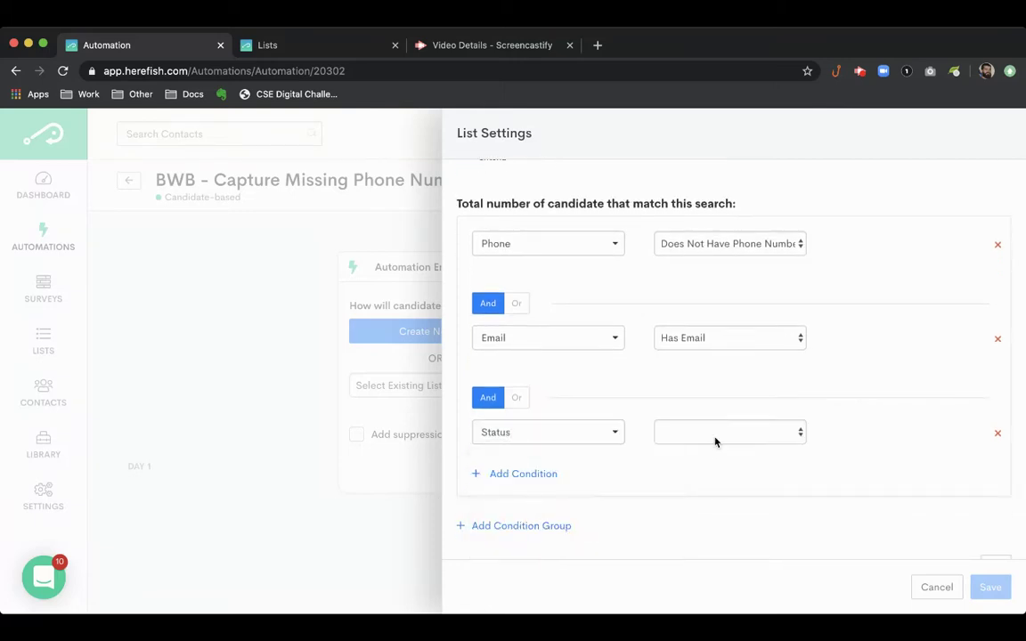
click(813, 451)
click(870, 431)
scroll(926, 485, down, 3)
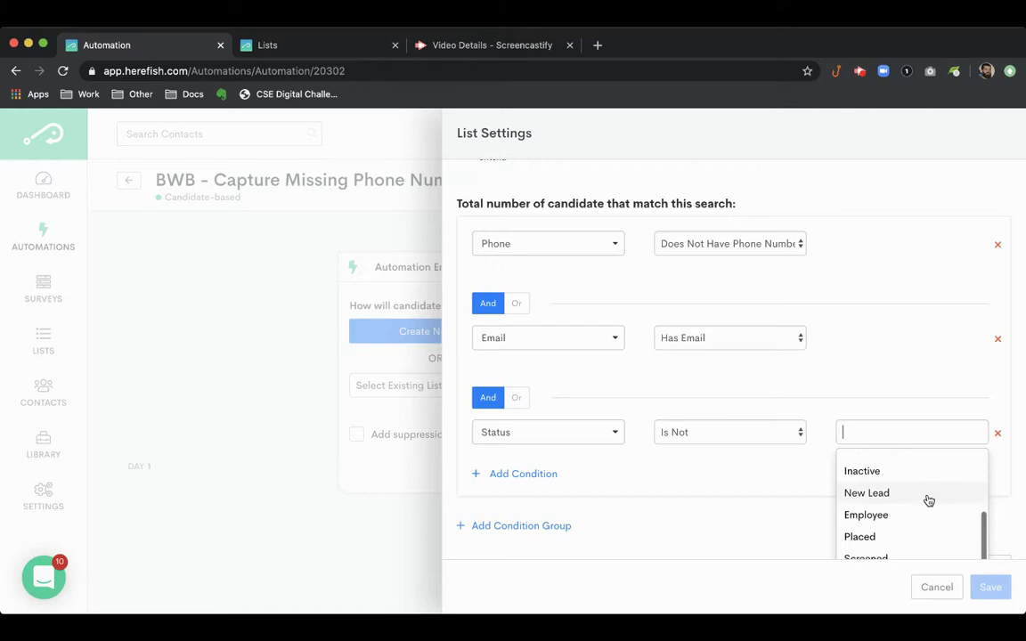
scroll(928, 503, down, 3)
scroll(928, 502, up, 2)
click(758, 456)
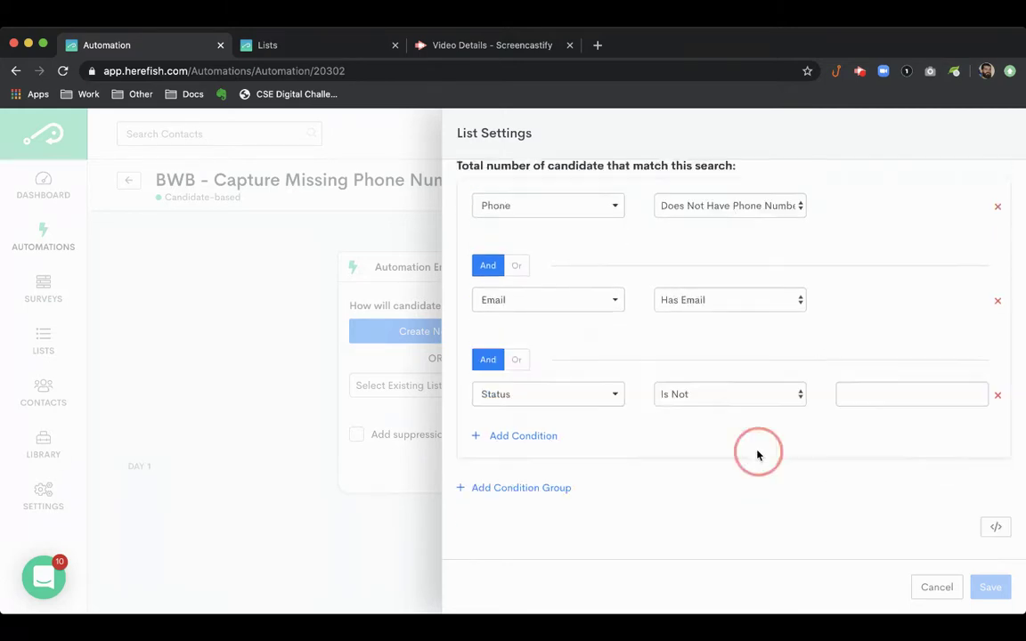
Step: Remove the Status condition and save the list, leaving 888 matching candidates
click(997, 374)
scroll(899, 422, up, 2)
scroll(899, 423, up, 3)
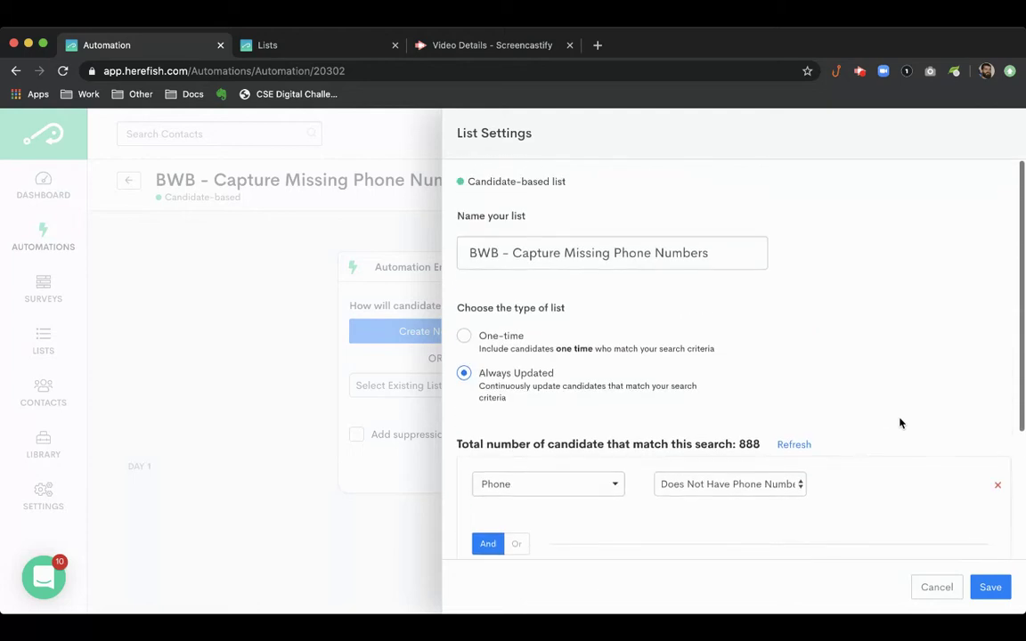
scroll(900, 422, down, 2)
click(998, 591)
Step: Save the enrollment with the new list and add a Send Survey step below it
click(584, 469)
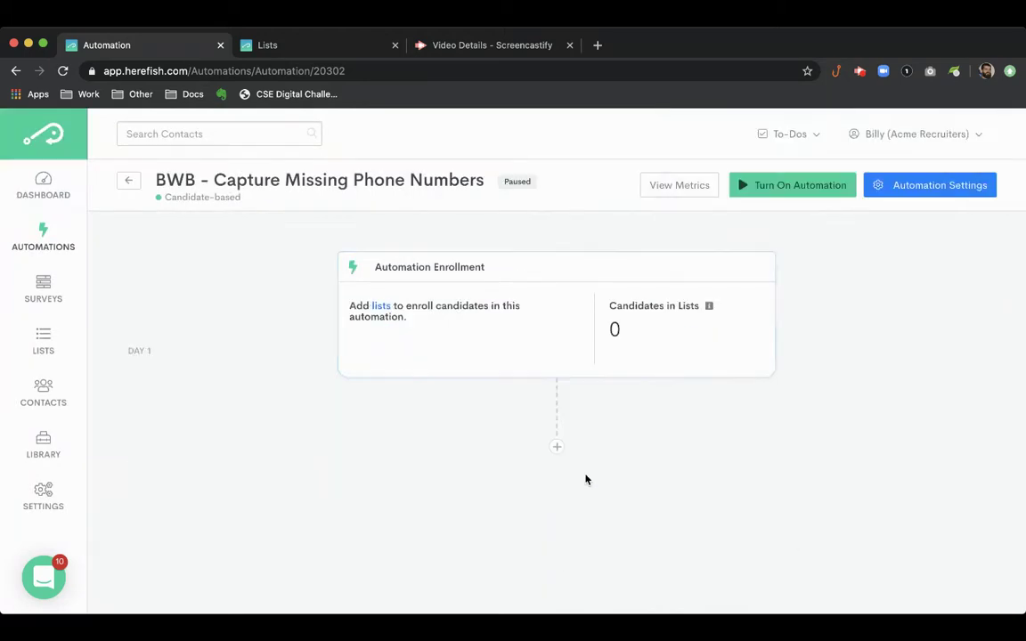
click(557, 490)
scroll(687, 515, down, 2)
click(619, 527)
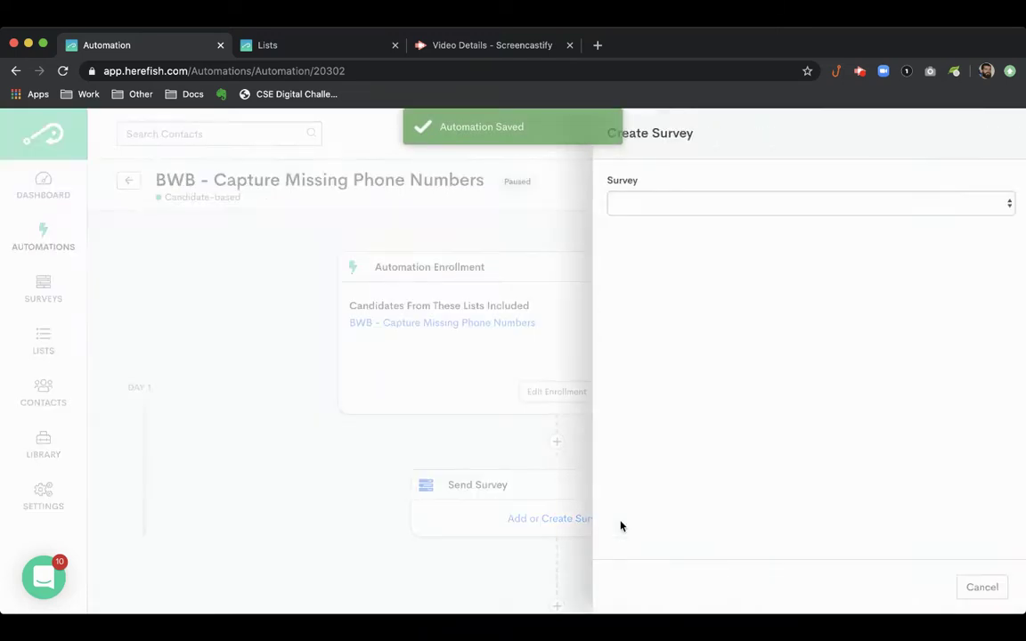
Step: Send the BWB - Phone Number Capture survey by email using a new drag-and-drop email
click(665, 207)
click(668, 225)
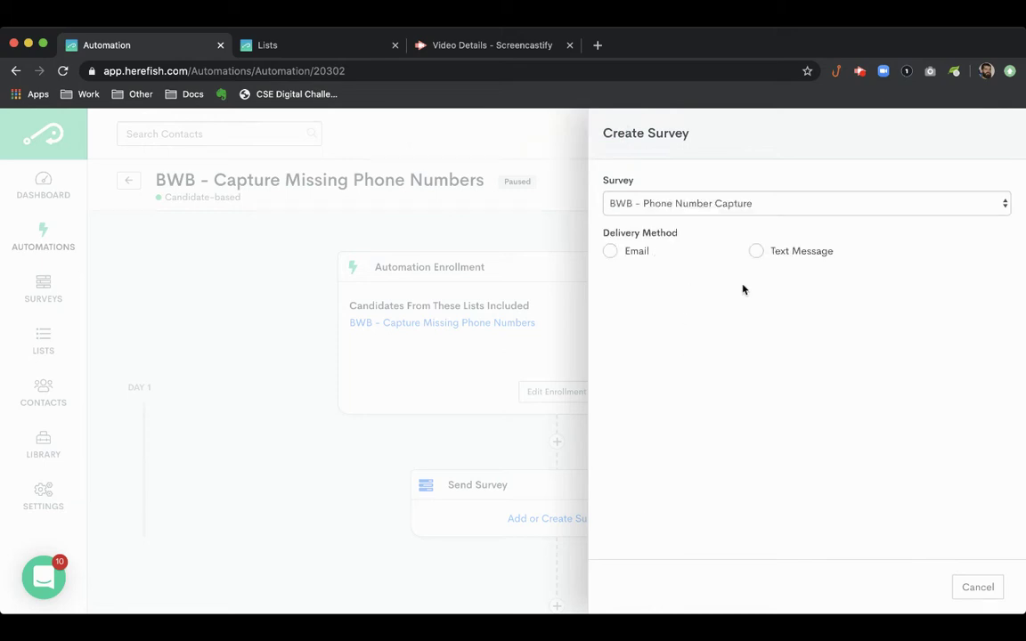
click(638, 253)
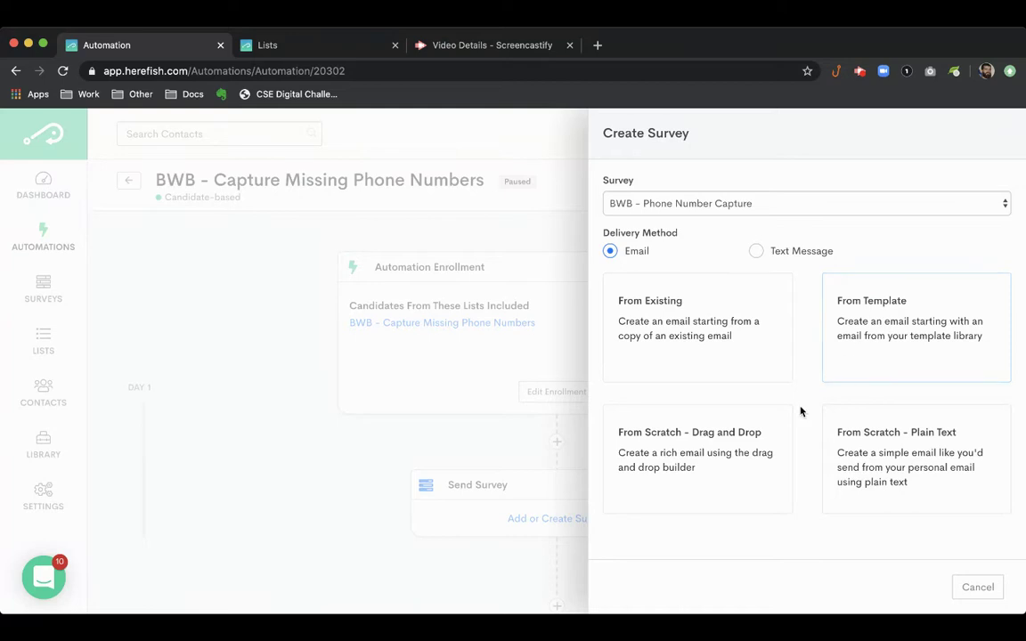
click(766, 455)
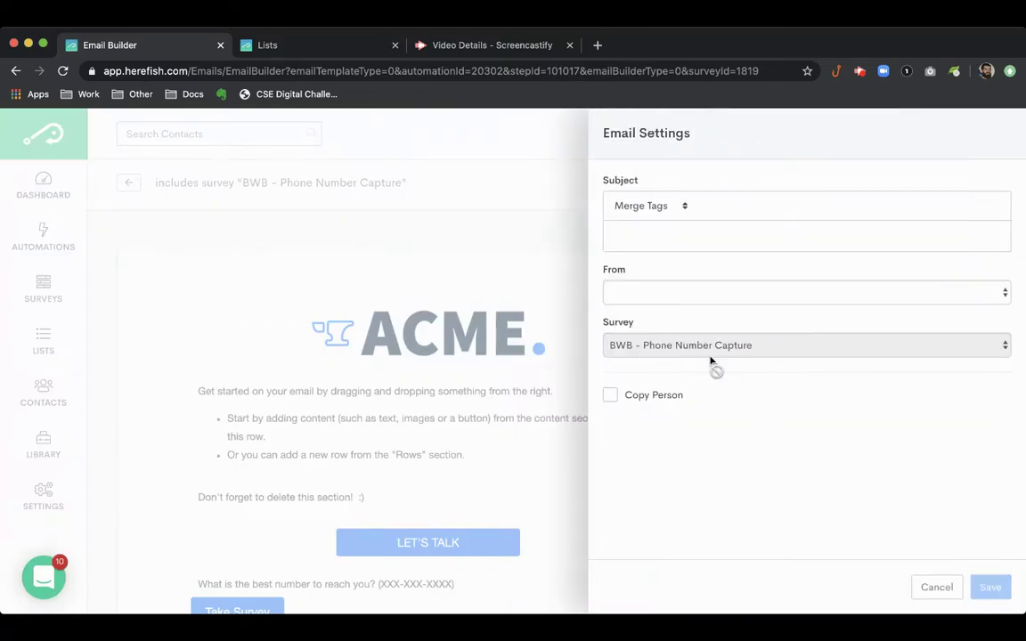
Step: Give the email subject 'Phone Capture Survey' from the Candidate Owner, save, and return to the workflow
click(694, 234)
text(Phone Capture Survey)
click(696, 309)
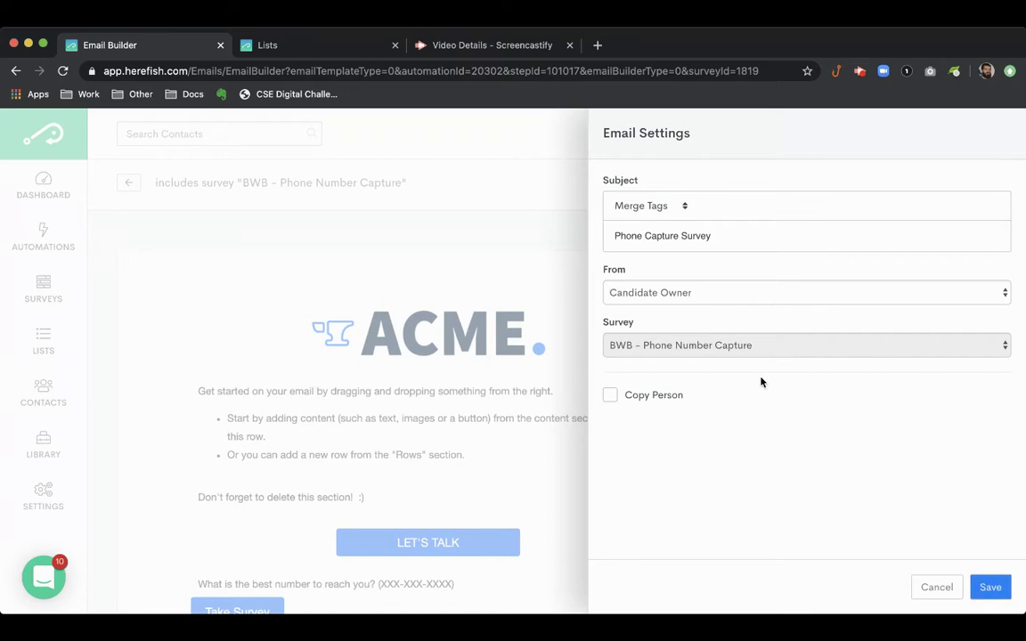
click(989, 587)
scroll(665, 441, down, 1)
scroll(651, 445, down, 3)
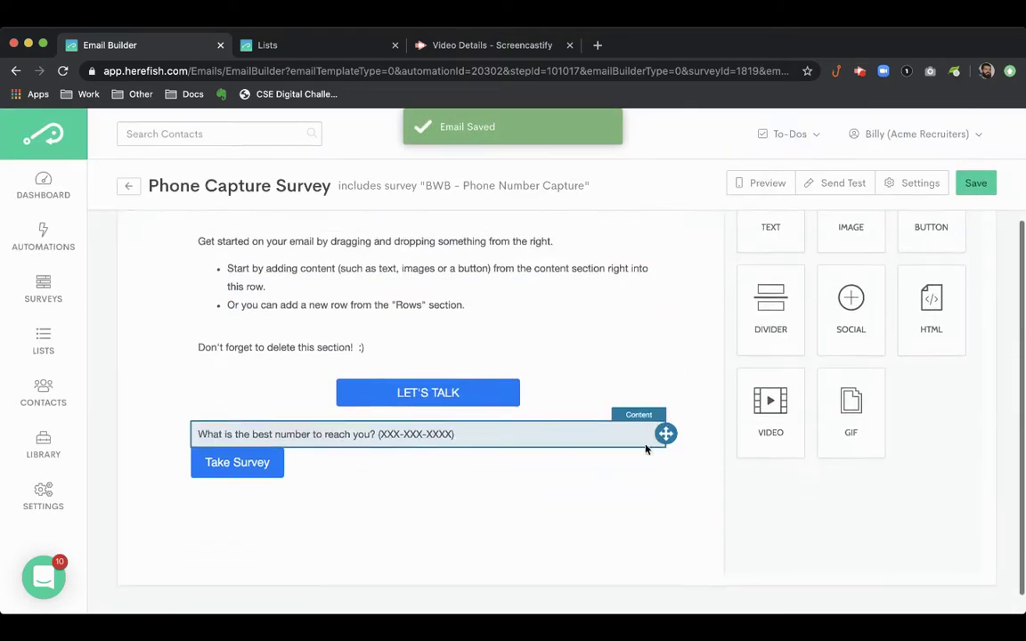
scroll(444, 468, up, 4)
click(130, 186)
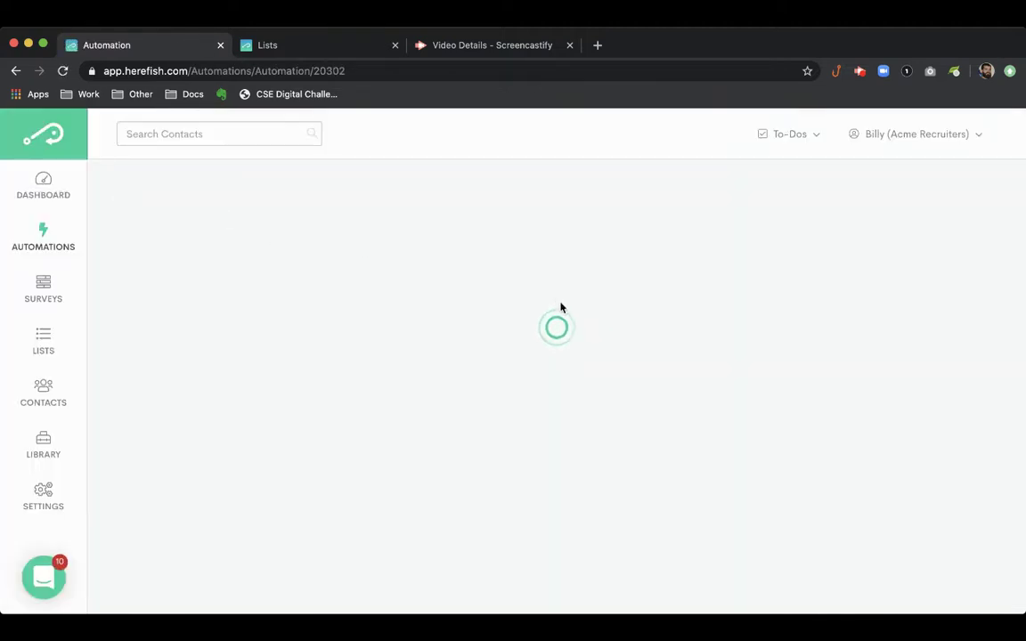
Step: Add a 2-week Wait step after the survey email, followed by a second Send Survey step
scroll(715, 389, down, 2)
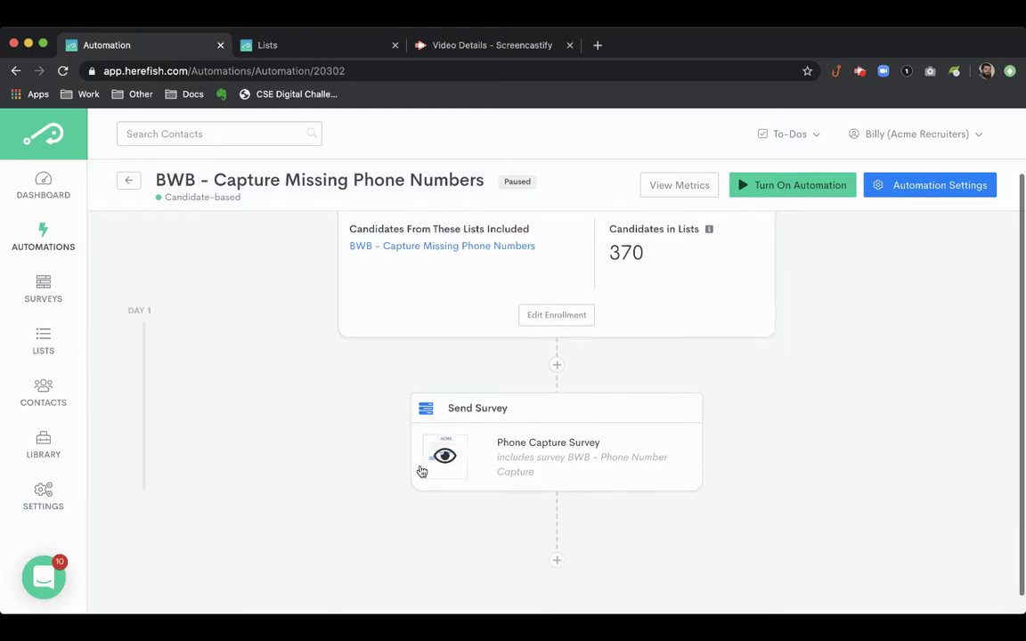
scroll(739, 500, down, 1)
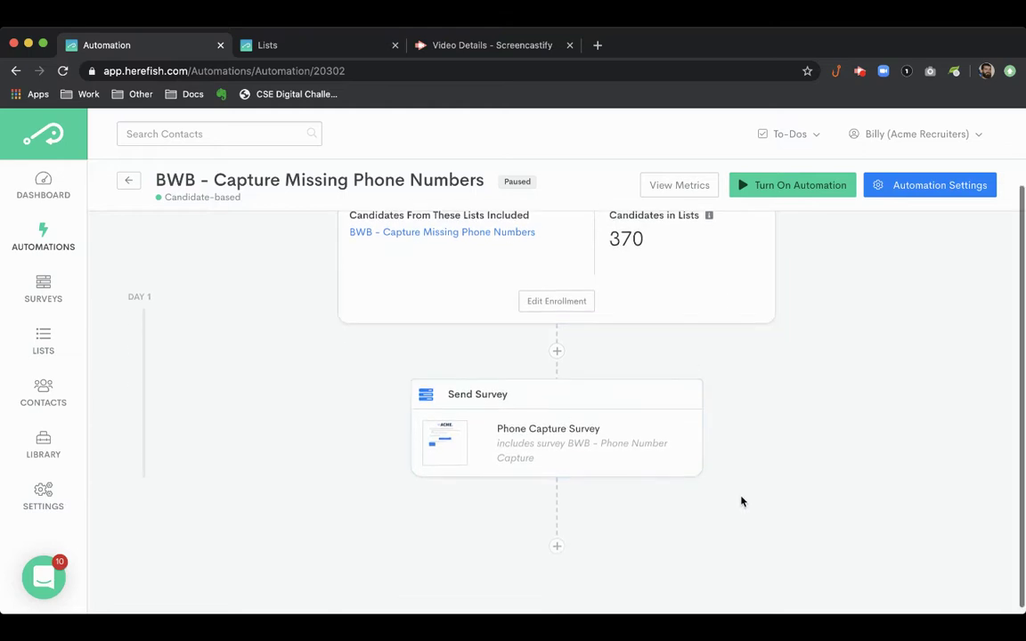
scroll(741, 502, up, 1)
scroll(741, 502, down, 1)
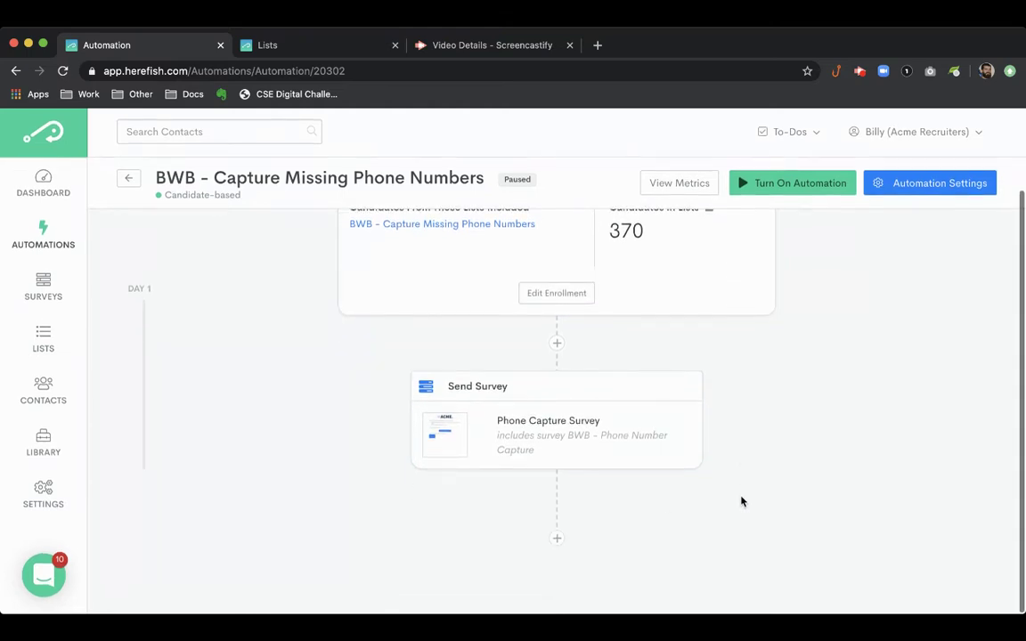
click(557, 542)
key(Escape)
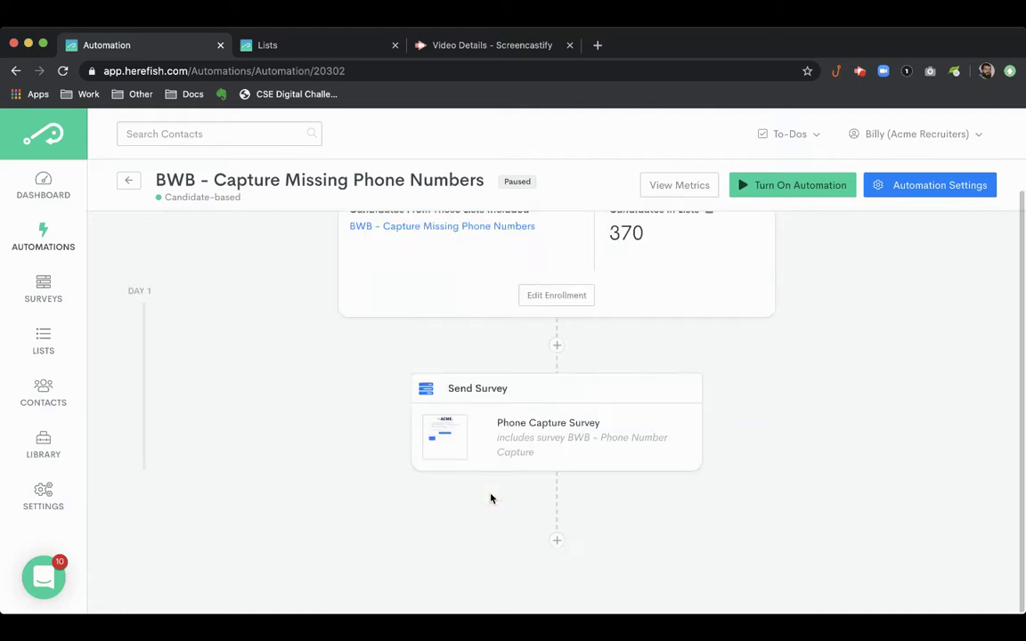
drag(546, 475, 527, 472)
text(2)
click(750, 512)
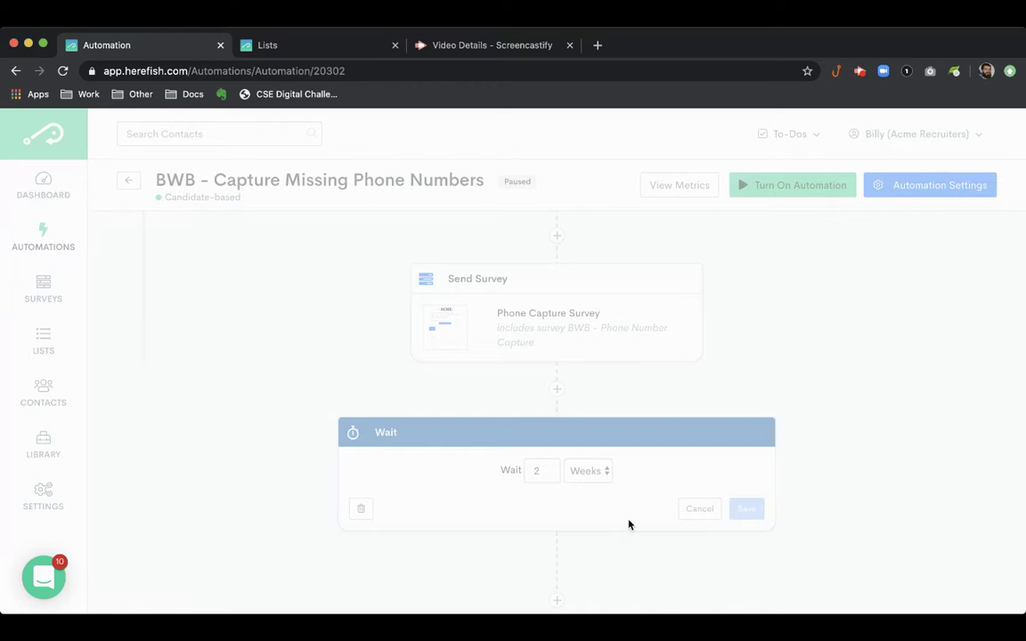
click(558, 545)
click(625, 458)
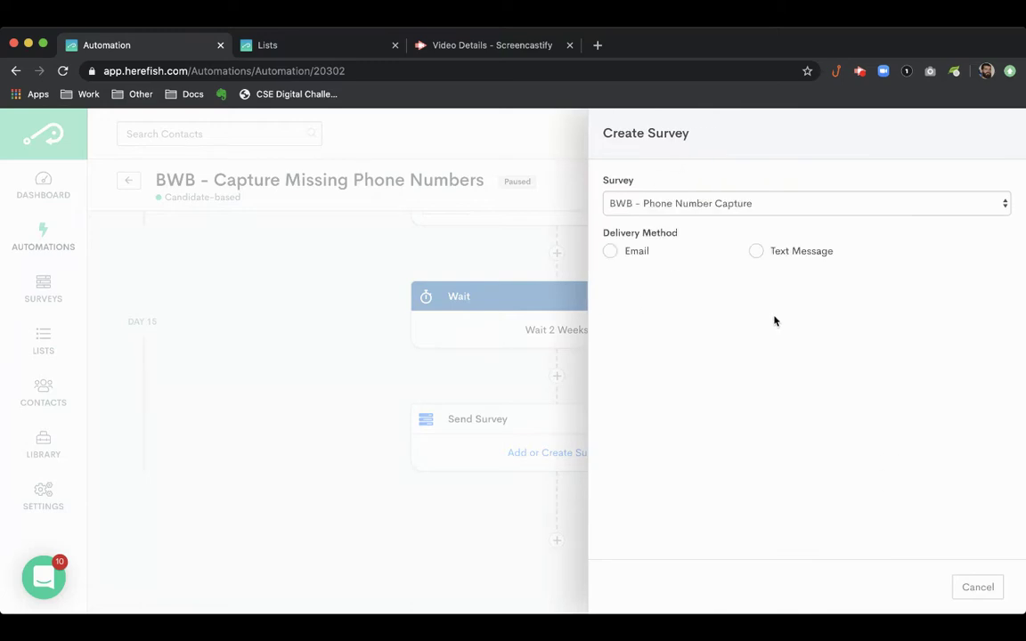
Step: Email the second survey as a copy of the ACME email, subject 'Phone Capture Survey Attempt #2'
click(635, 257)
click(693, 307)
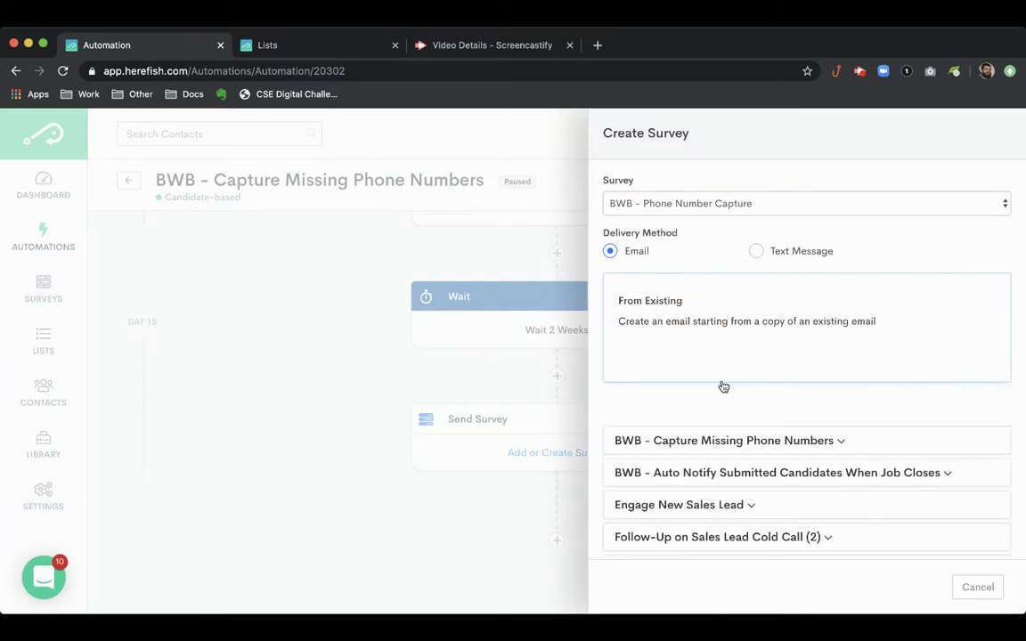
click(751, 440)
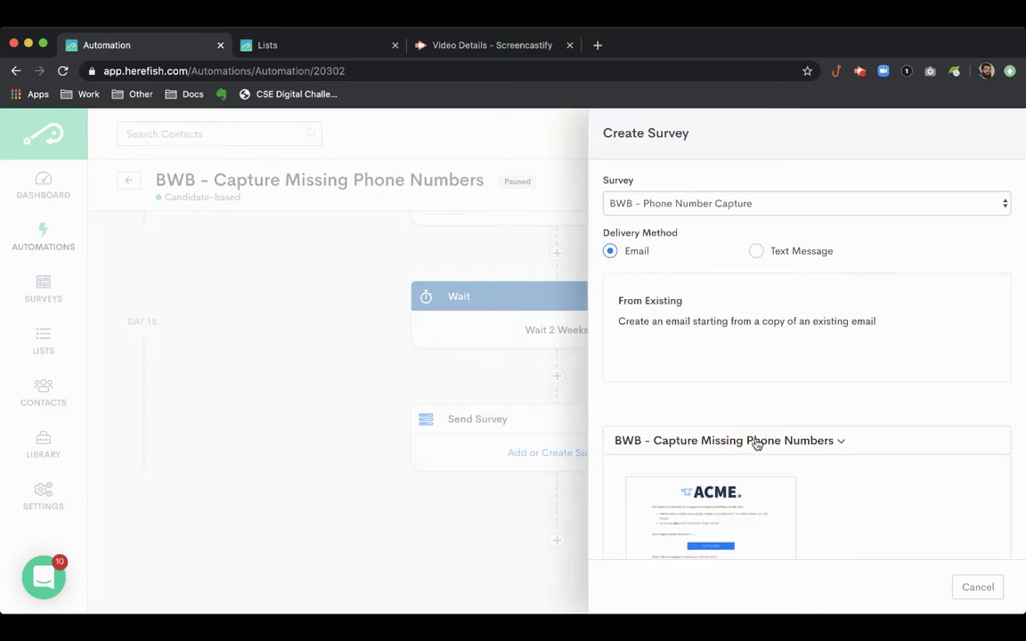
click(745, 486)
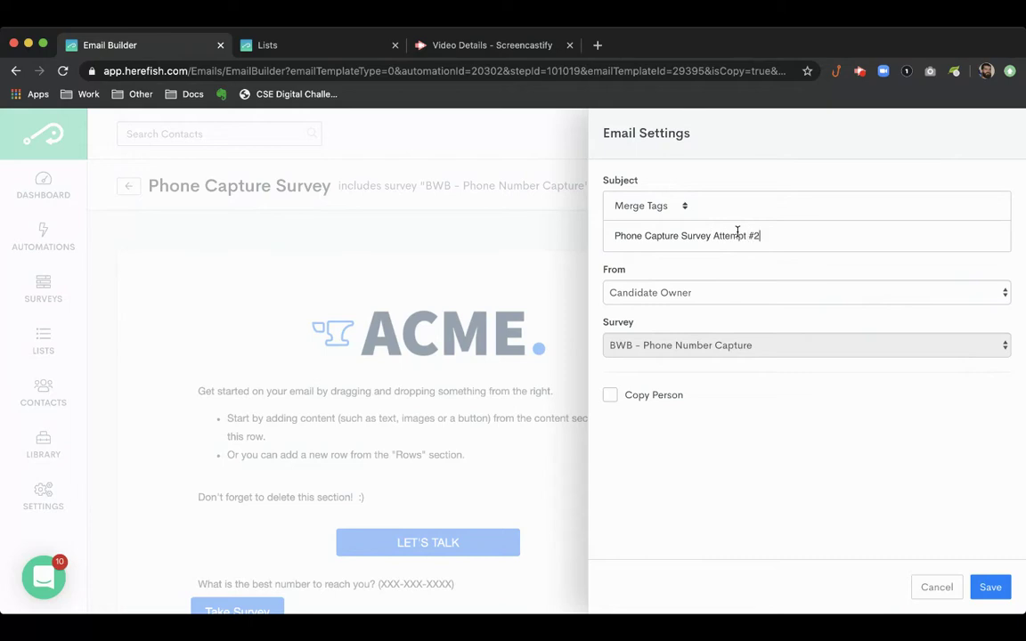
click(991, 587)
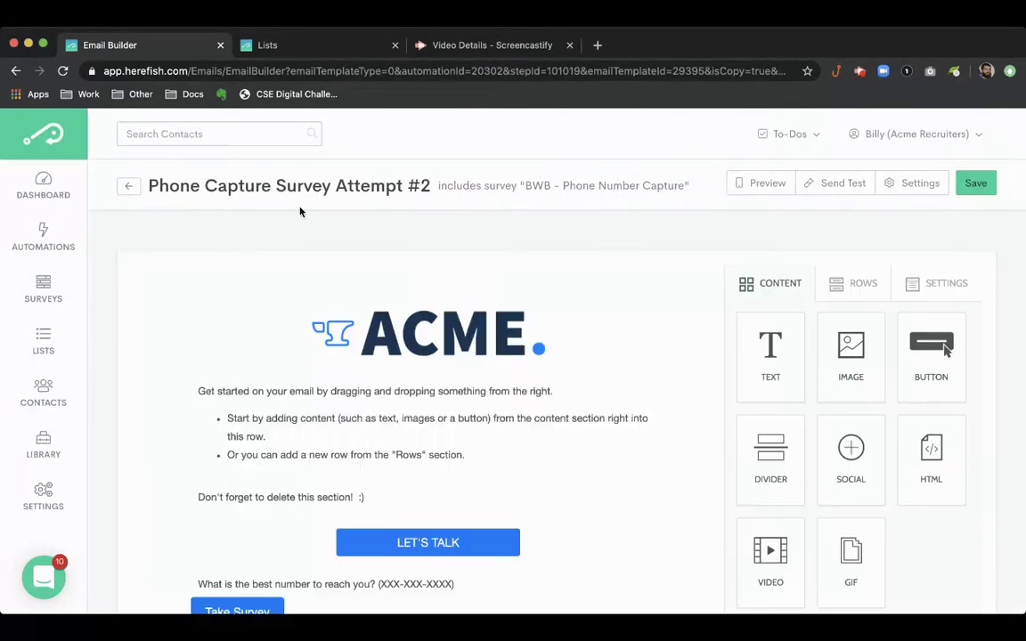
click(129, 185)
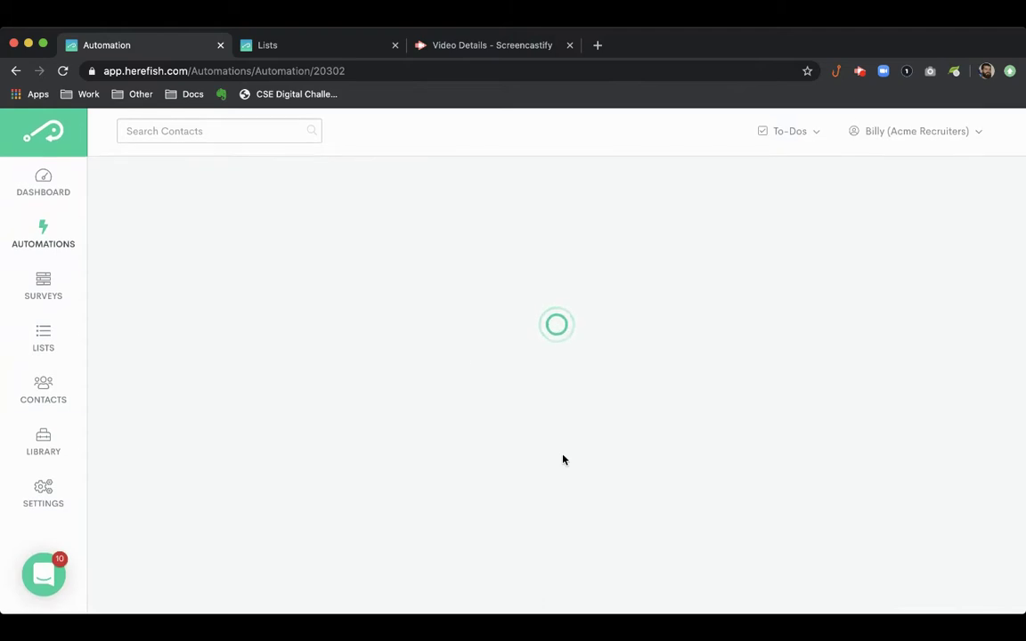
Step: Add a 2-week Wait step after the Attempt #2 survey
scroll(585, 455, down, 8)
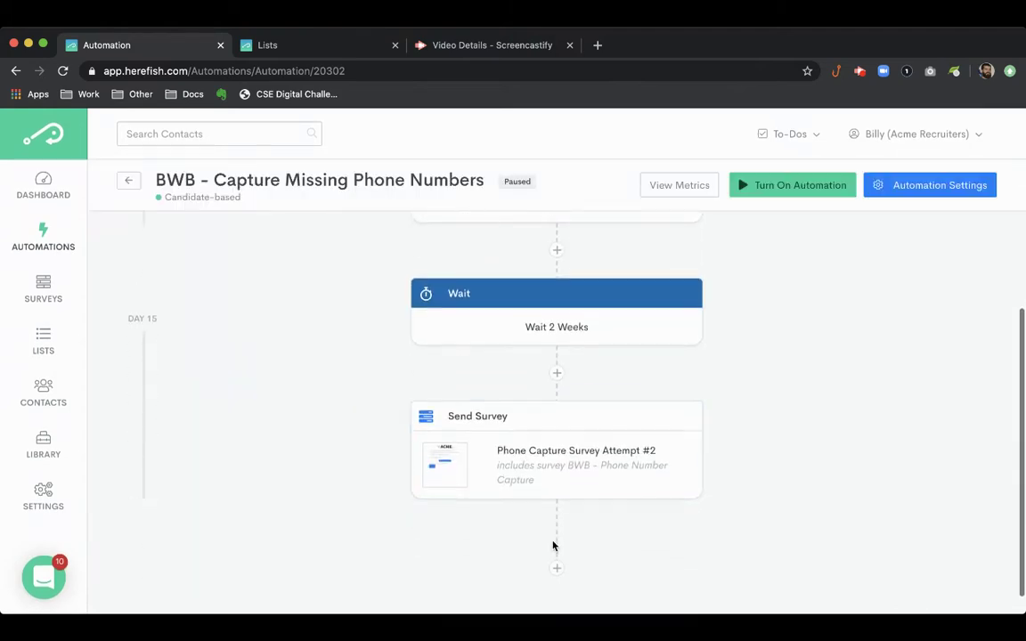
scroll(558, 543, down, 3)
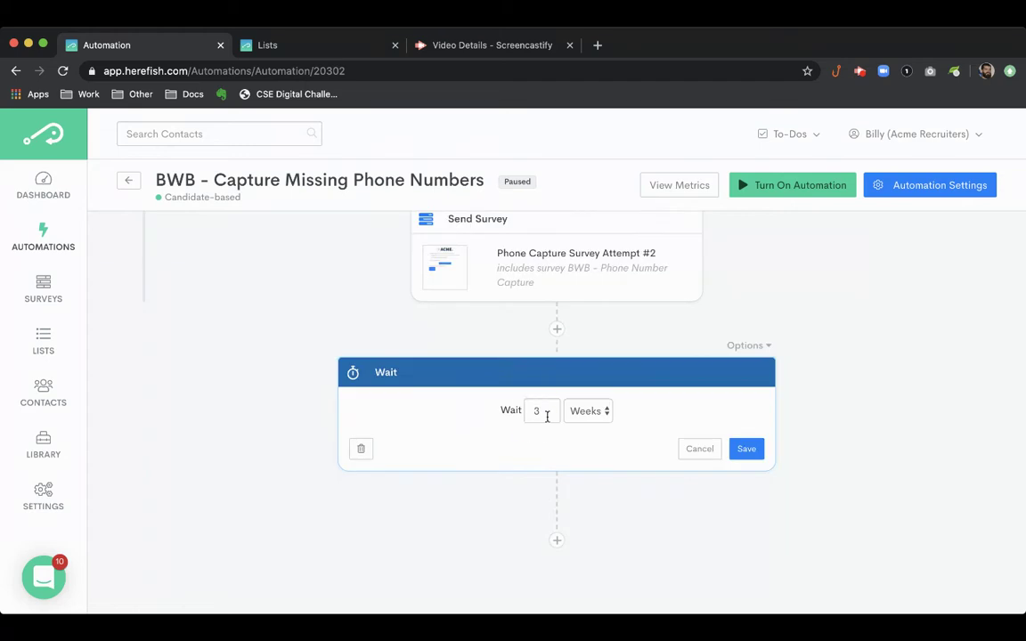
double_click(547, 414)
text(2)
click(744, 448)
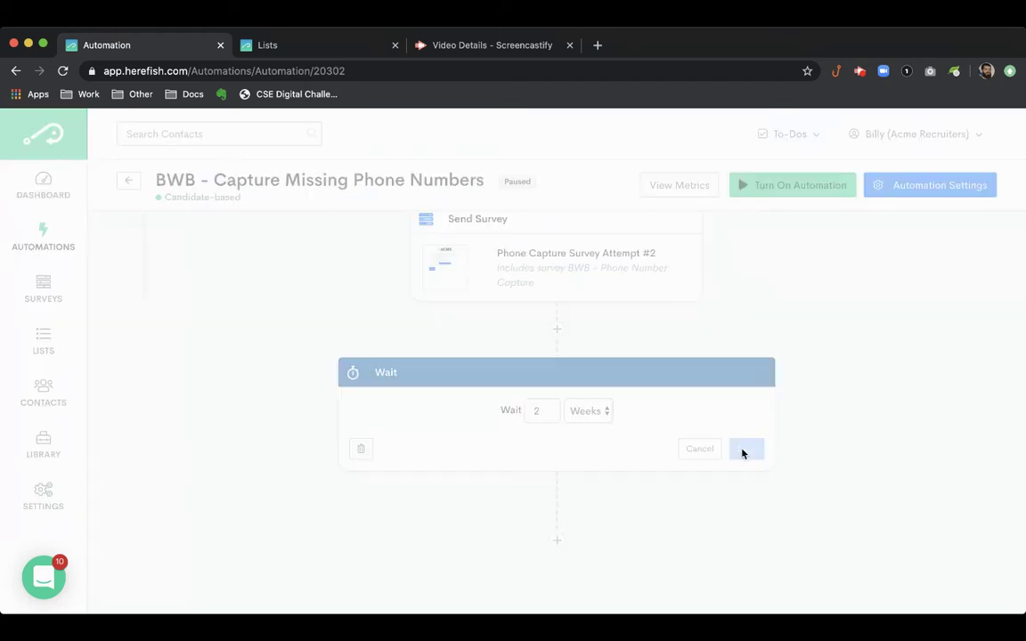
Step: Review the enrollment list's criteria and close them without changes
scroll(668, 451, up, 10)
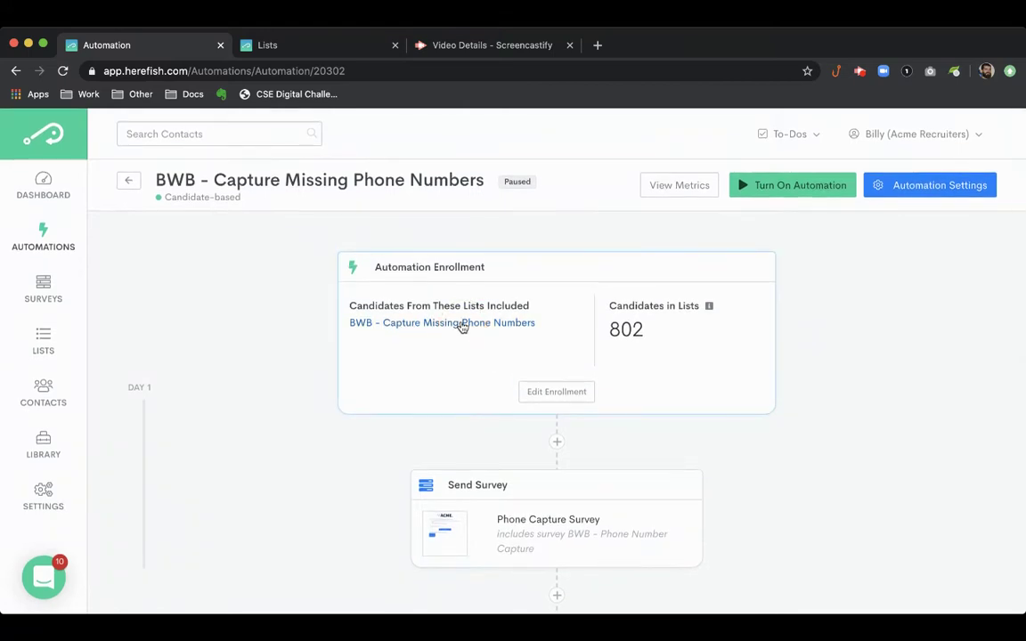
click(465, 324)
scroll(695, 492, down, 5)
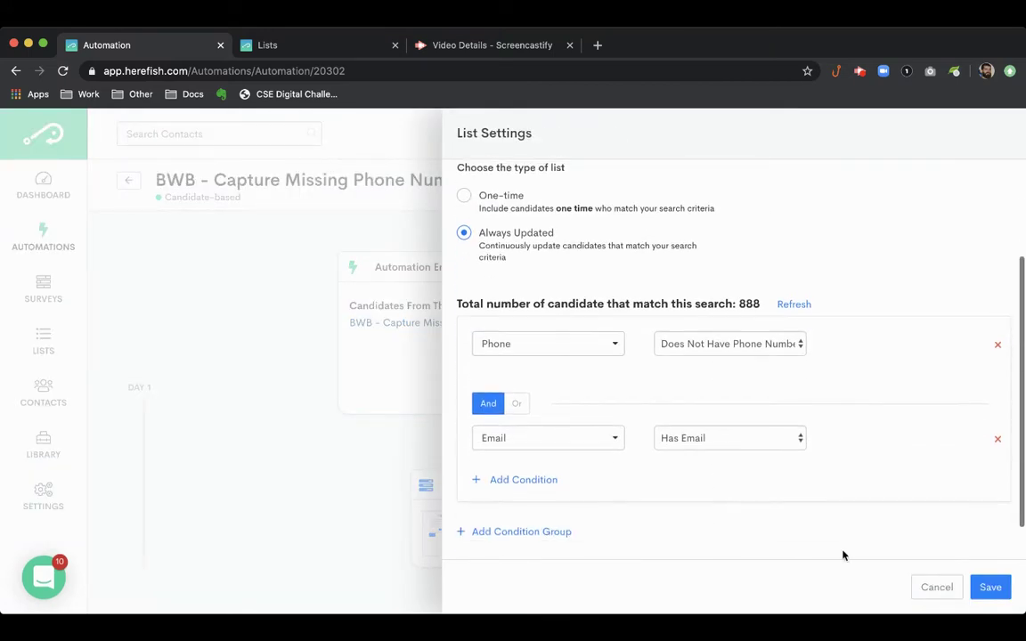
click(922, 590)
Step: Add a third Send Survey step followed by an End Automation step
scroll(752, 480, down, 5)
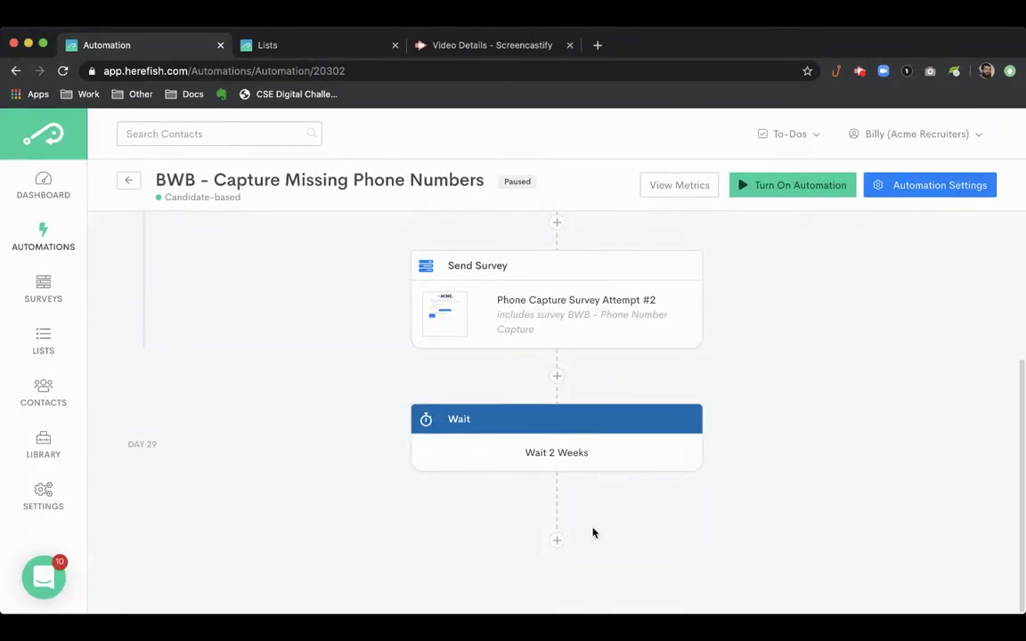
click(555, 542)
scroll(580, 540, down, 4)
key(Escape)
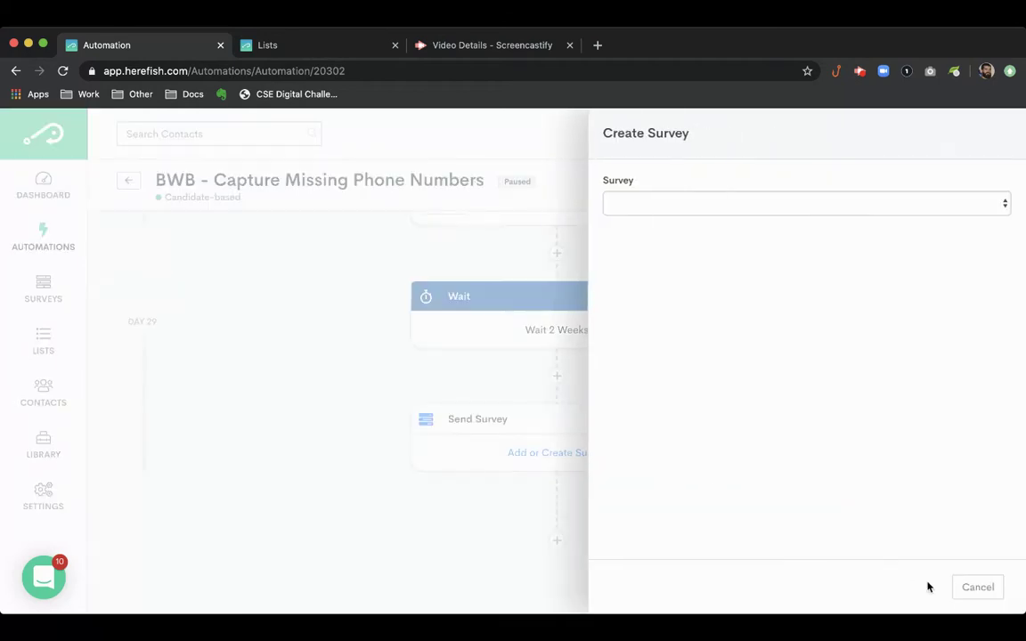
click(946, 585)
click(556, 545)
scroll(615, 574, down, 3)
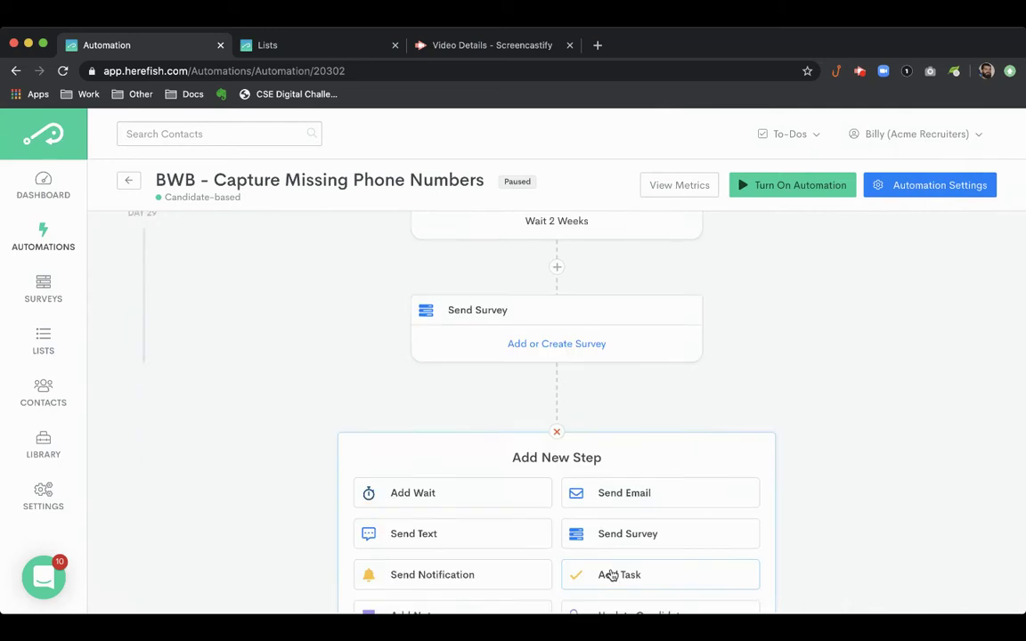
click(452, 494)
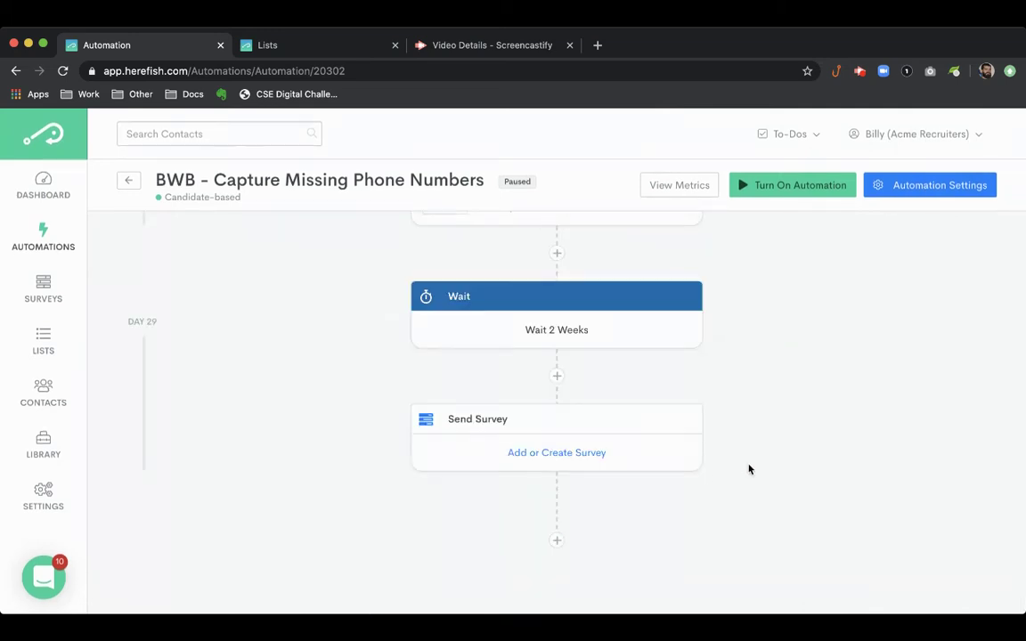
scroll(749, 469, up, 10)
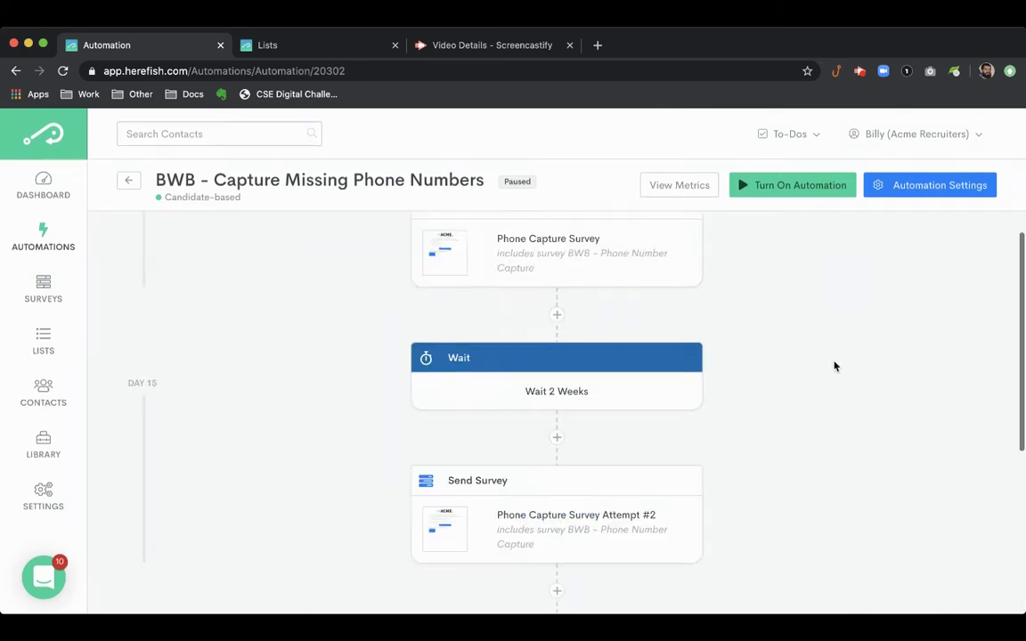
Step: Let candidates re-enter the automation, changing the interval from 90 to 120 days, and save the settings
click(893, 189)
click(642, 274)
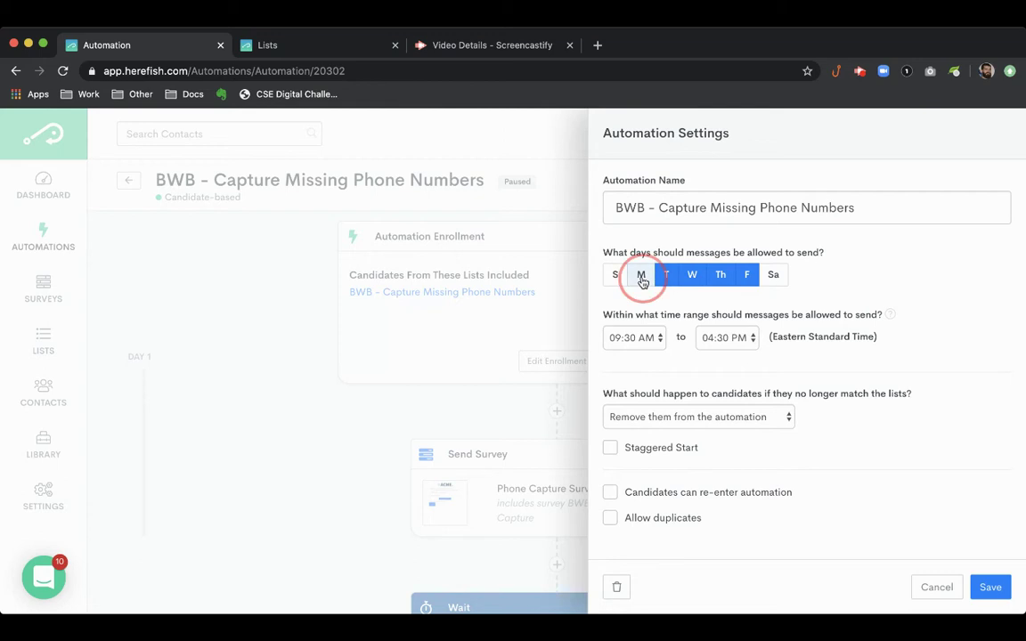
click(646, 500)
drag(740, 513, 726, 517)
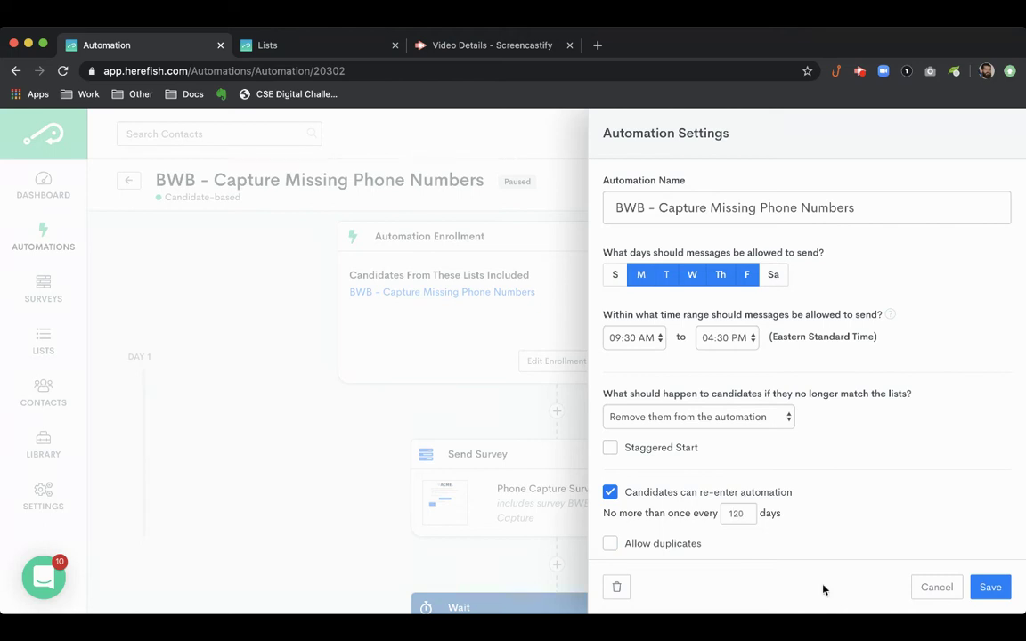
click(993, 590)
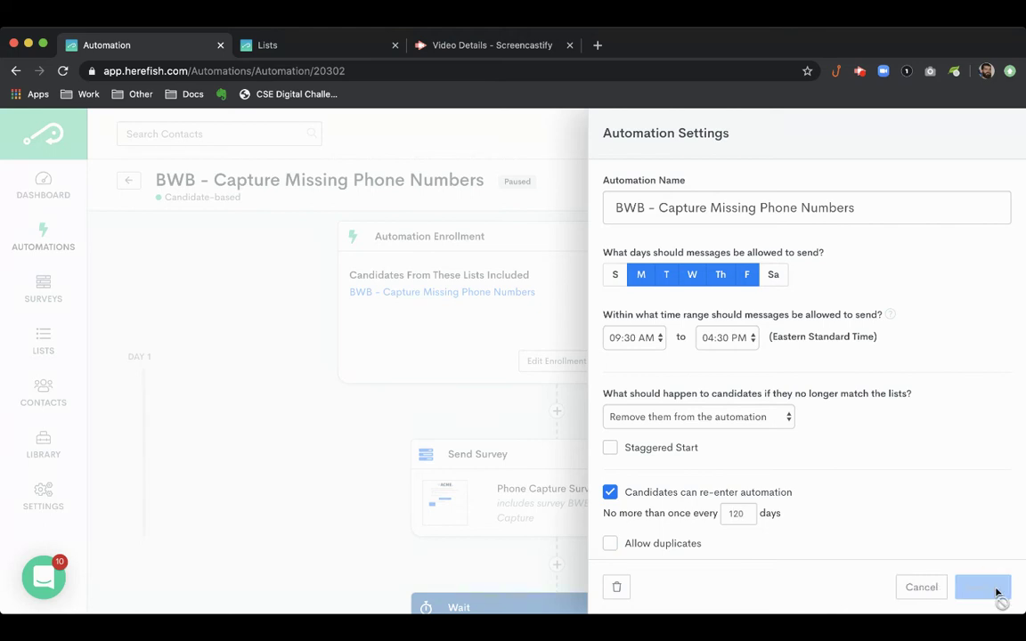
scroll(828, 459, up, 8)
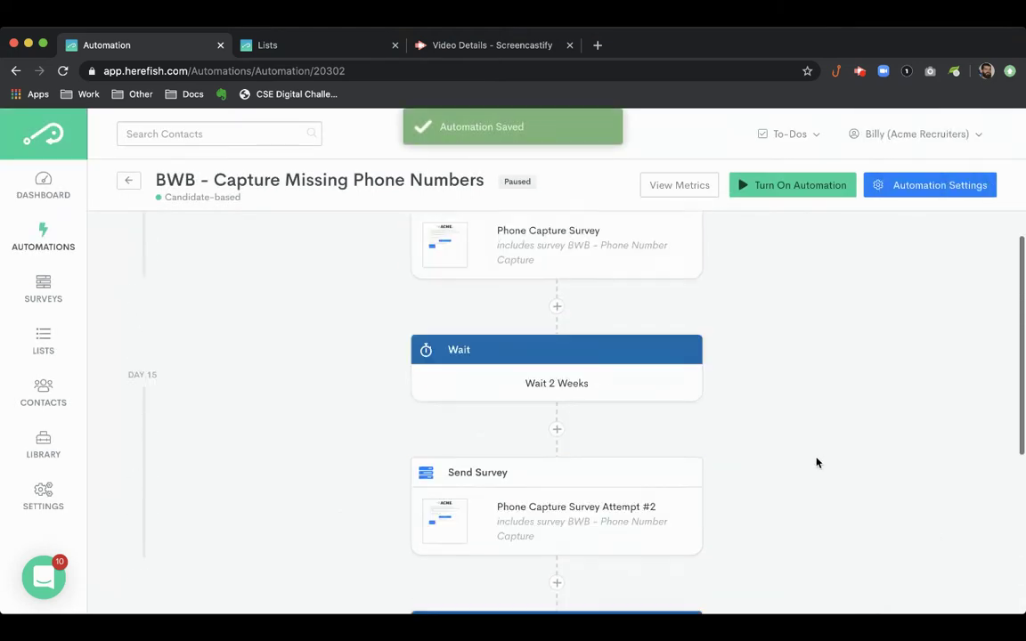
scroll(818, 460, up, 3)
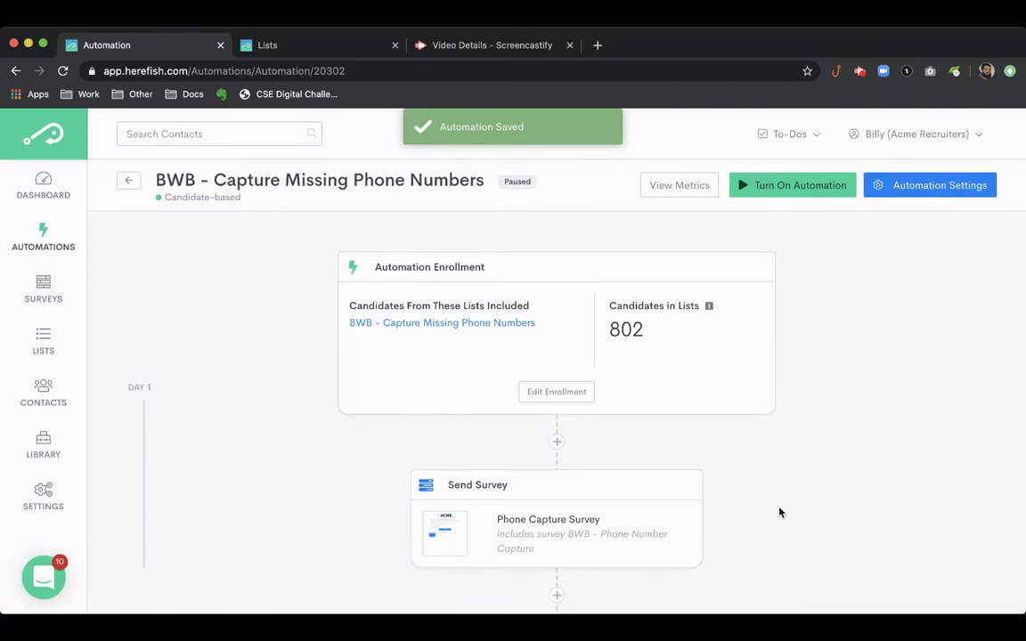
scroll(779, 513, down, 8)
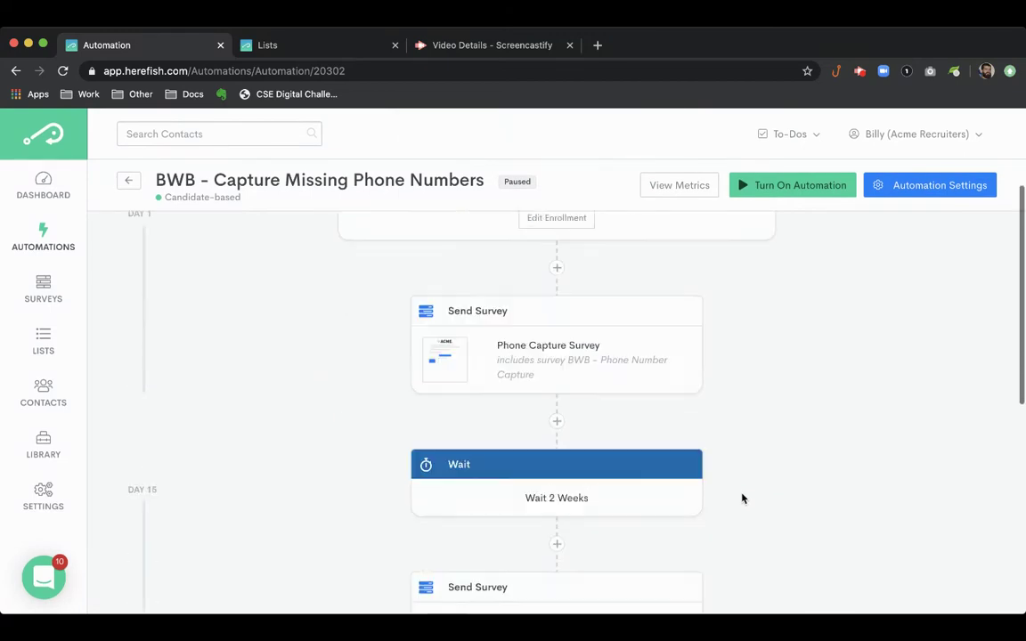
scroll(738, 476, down, 5)
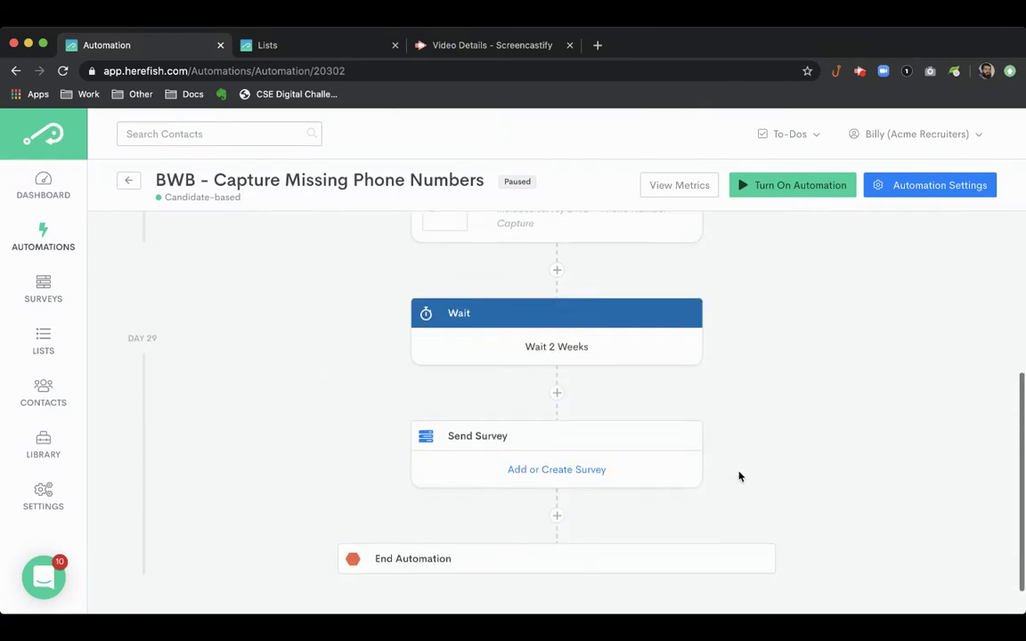
scroll(737, 474, up, 10)
scroll(732, 479, up, 3)
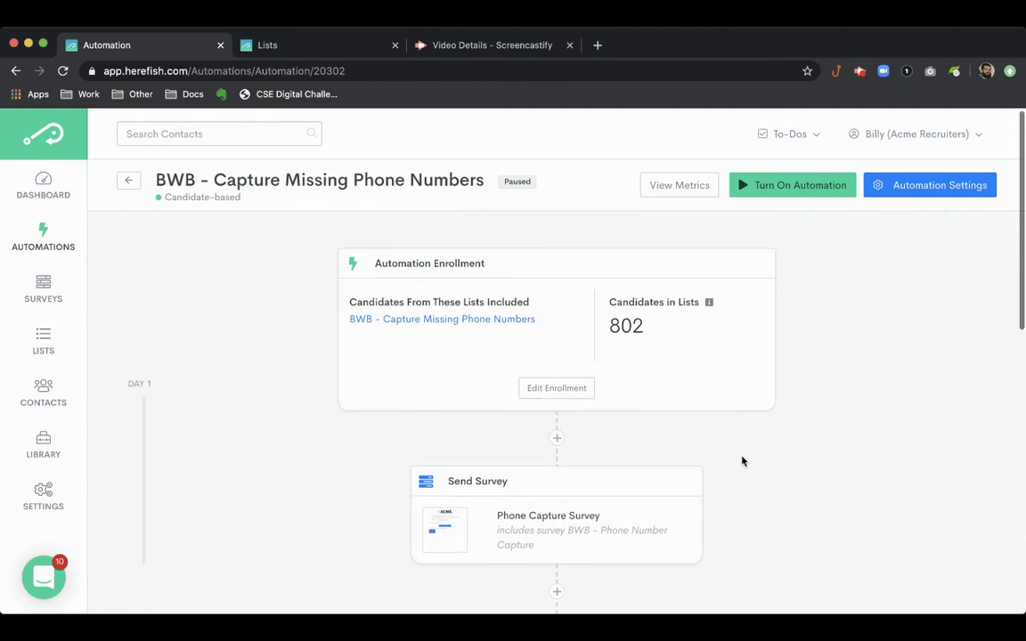